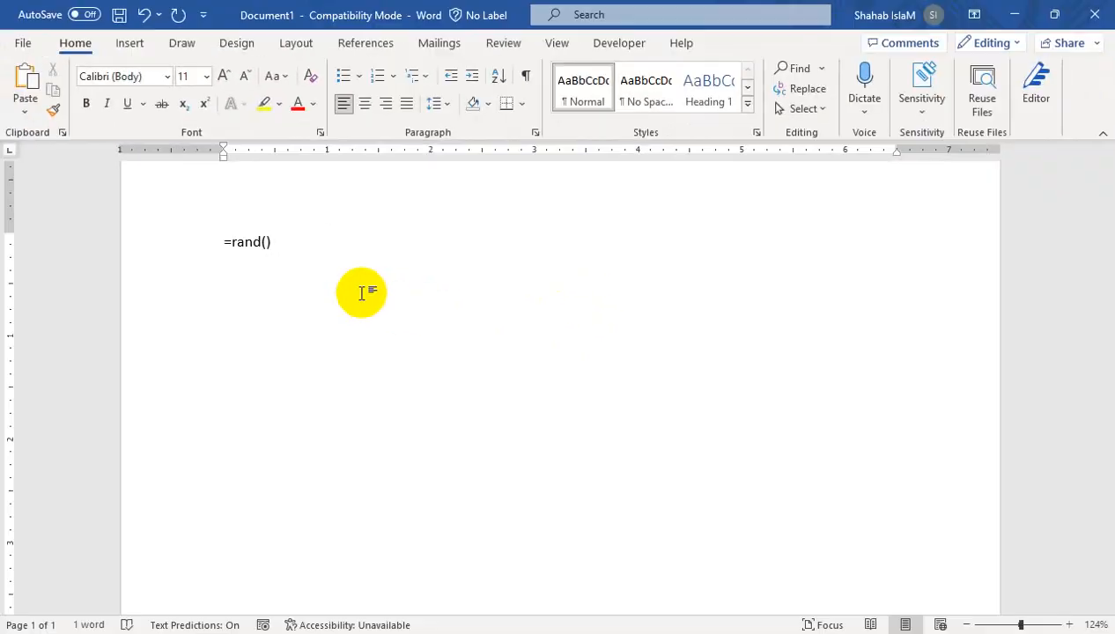
Generate default sample text from the =rand() formula, and undo it to restore the formula.
{"action": "key", "text": "Return"}
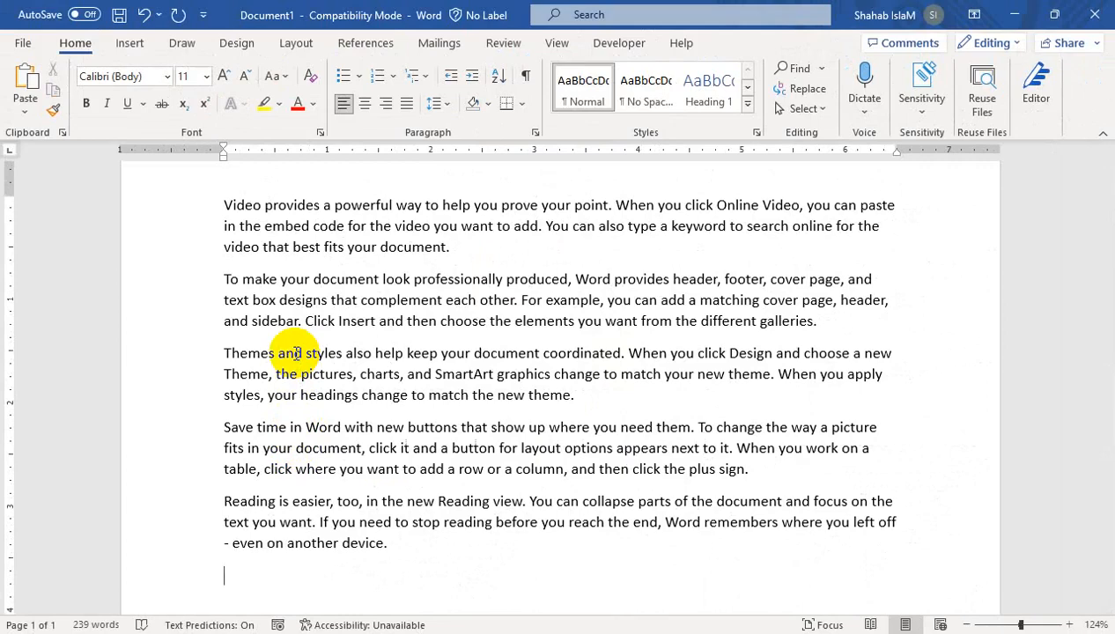
{"action": "key", "text": "ctrl+z"}
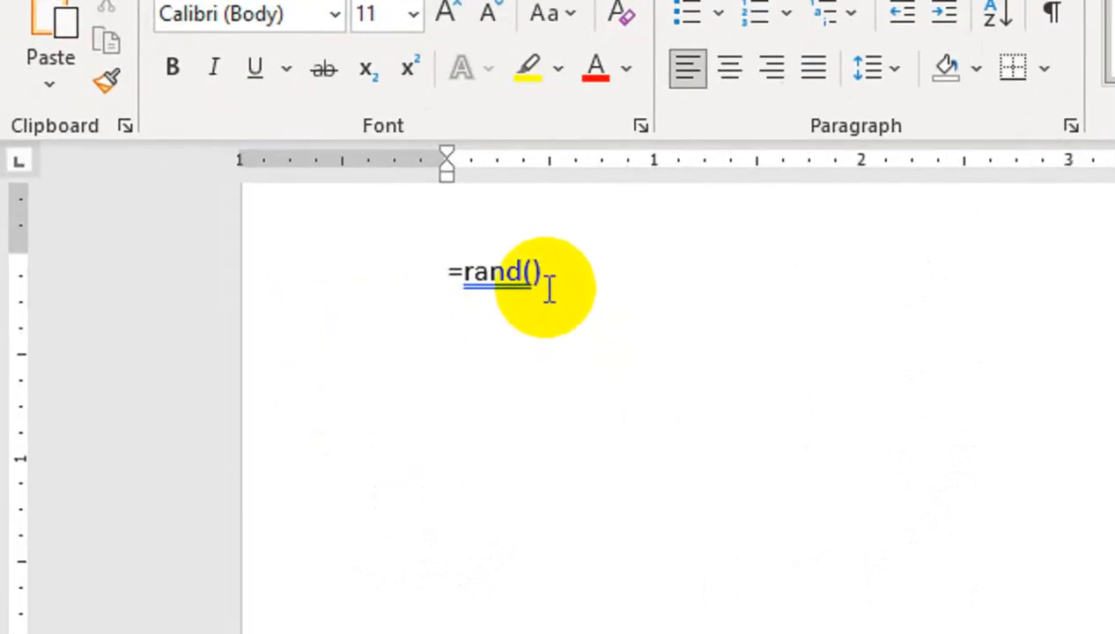
Change the formula to =rand(2,3), generate the sample paragraphs from it, and undo the generated text.
{"action": "double_click", "coordinate": [535, 269]}
{"action": "left_click", "coordinate": [526, 268]}
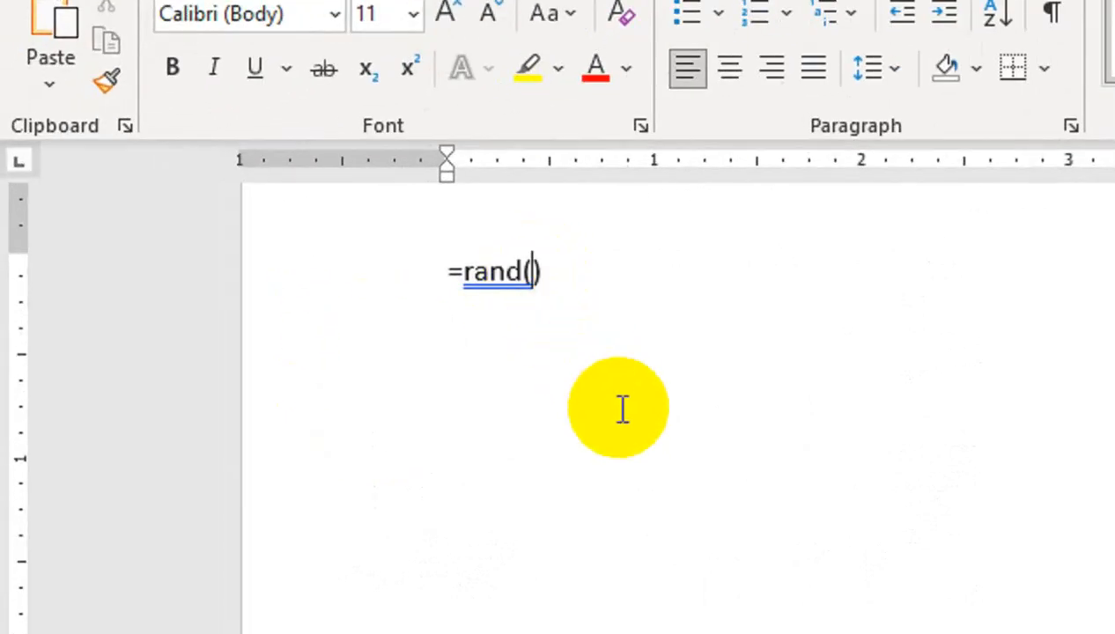
{"action": "scroll", "coordinate": [616, 428], "scroll_direction": "up", "scroll_amount": 2}
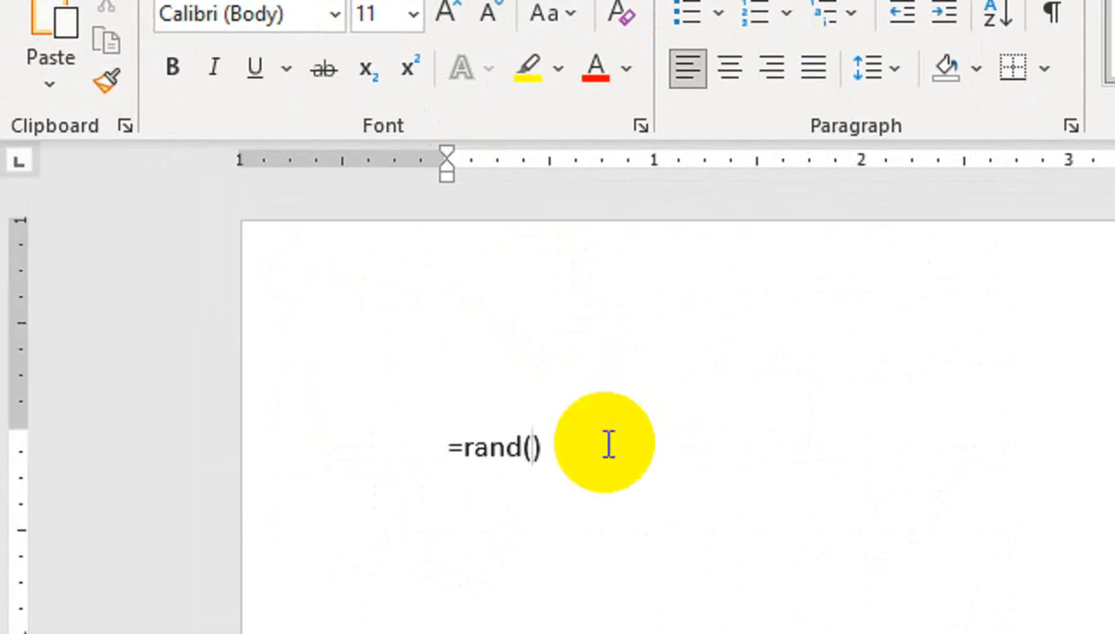
{"action": "type", "text": "2"}
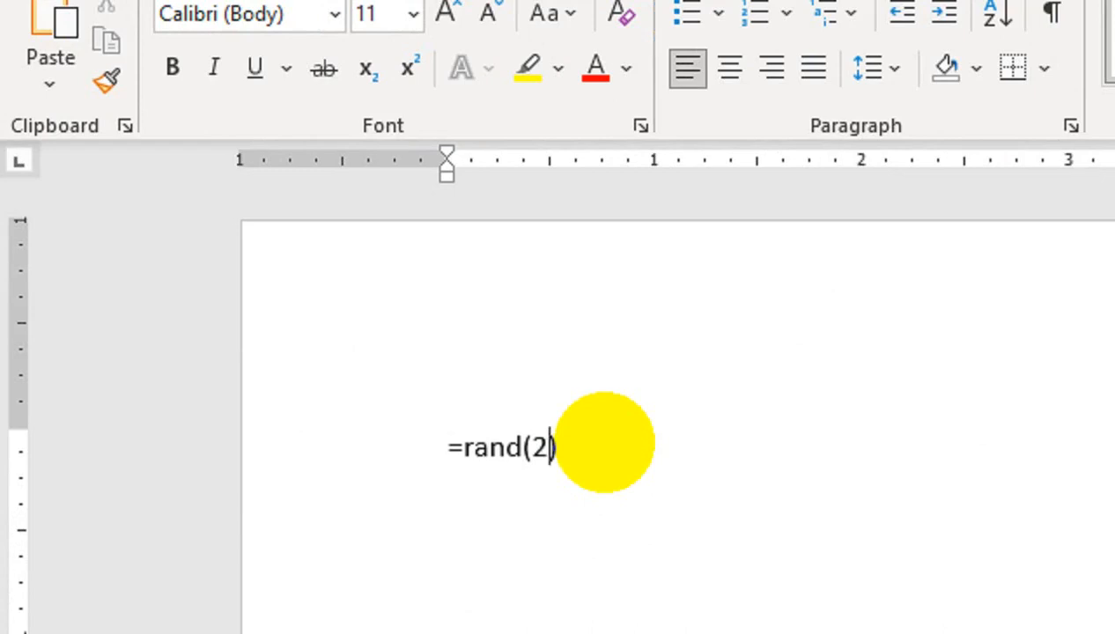
{"action": "type", "text": ","}
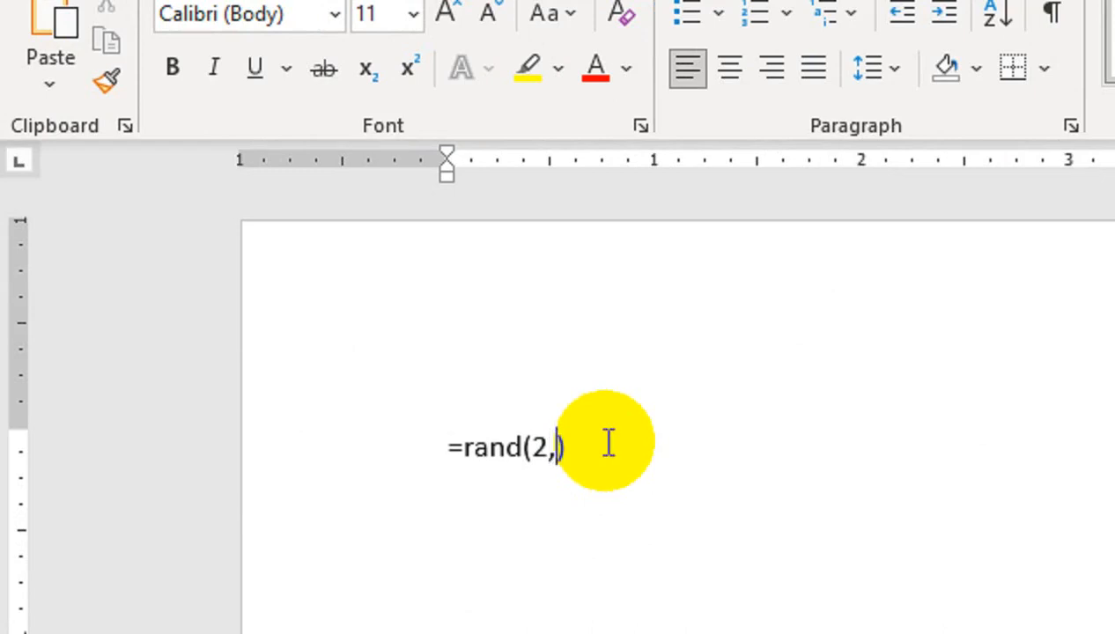
{"action": "type", "text": "3"}
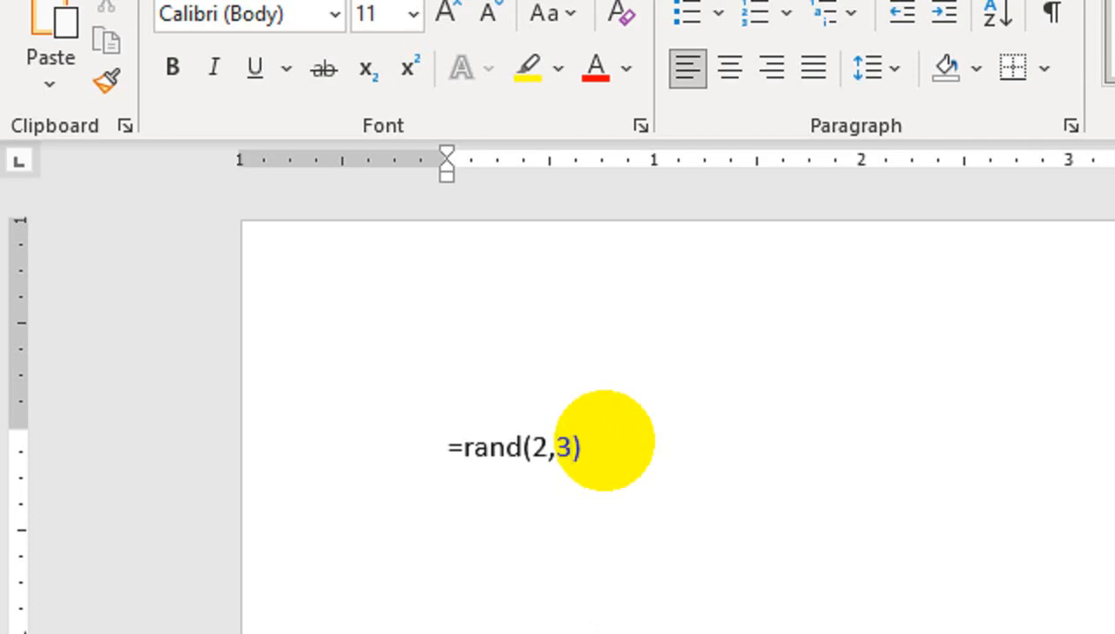
{"action": "left_click", "coordinate": [604, 441]}
{"action": "key", "text": "Return"}
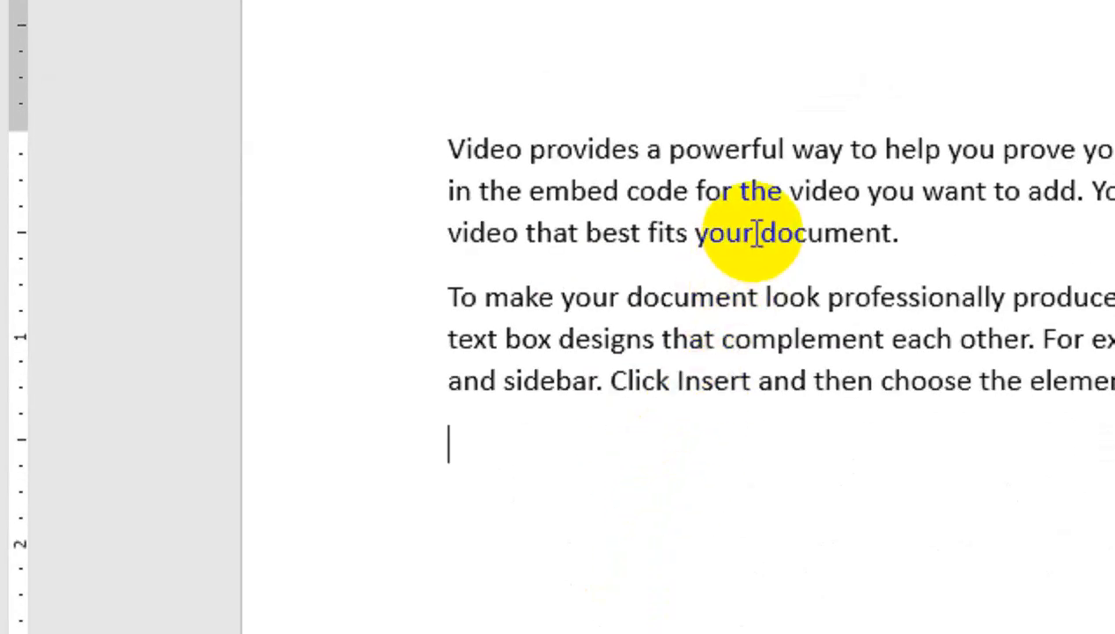
{"action": "key", "text": "ctrl+z"}
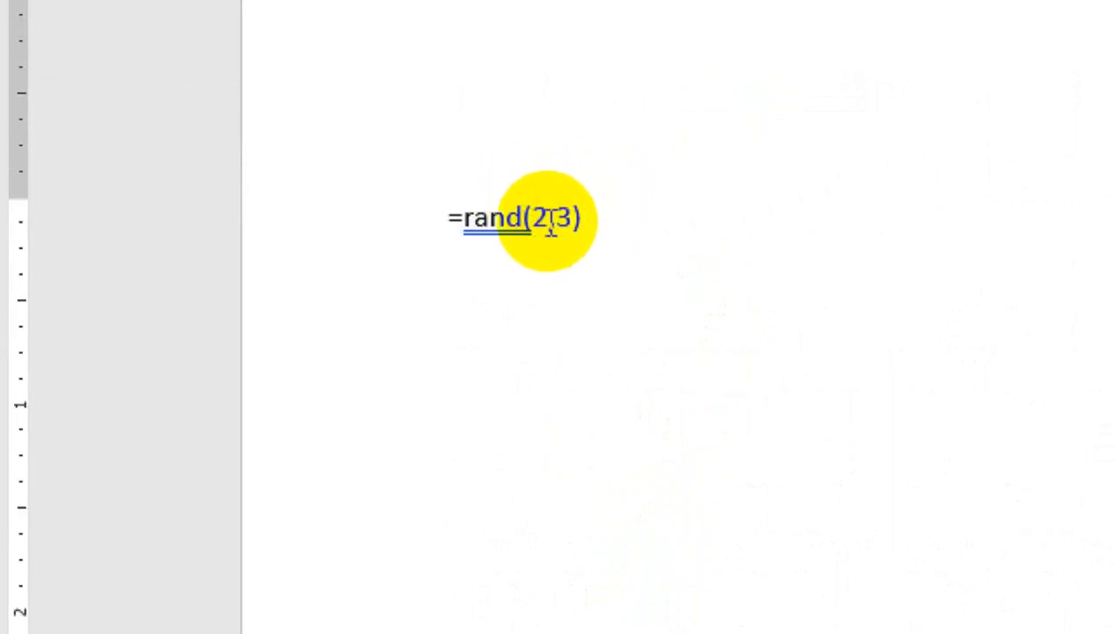
Change the formula to =rand(200,4) to generate the sample text, and check the document's word count statistics.
{"action": "left_click", "coordinate": [544, 221]}
{"action": "type", "text": "00"}
{"action": "key", "text": "Right"}
{"action": "key", "text": "Right"}
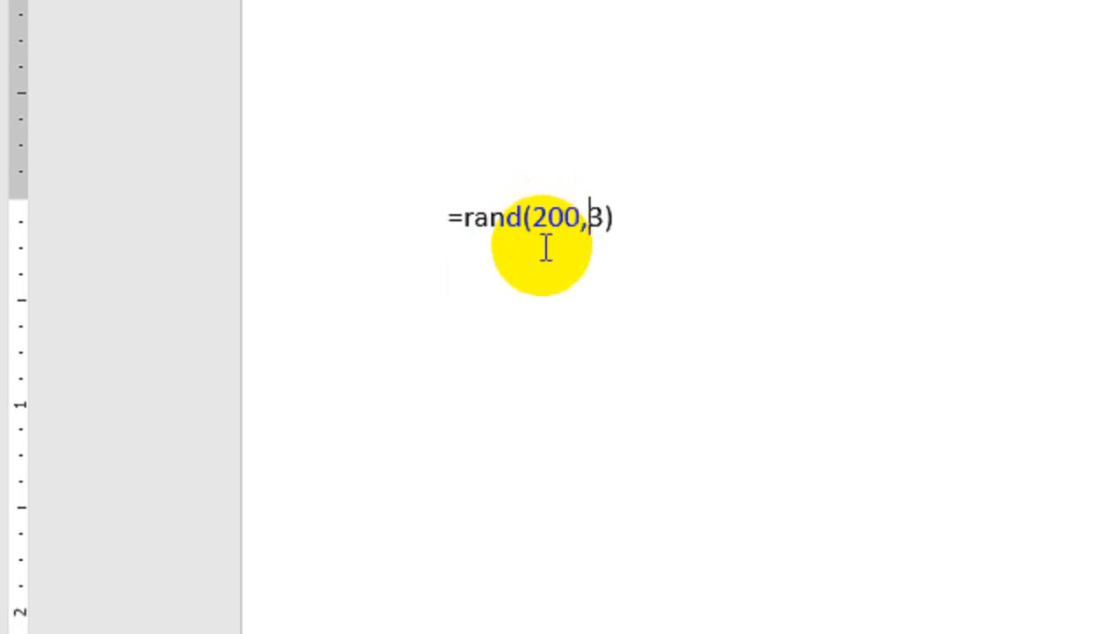
{"action": "key", "text": "BackSpace"}
{"action": "type", "text": "4"}
{"action": "key", "text": "Right"}
{"action": "key", "text": "Return"}
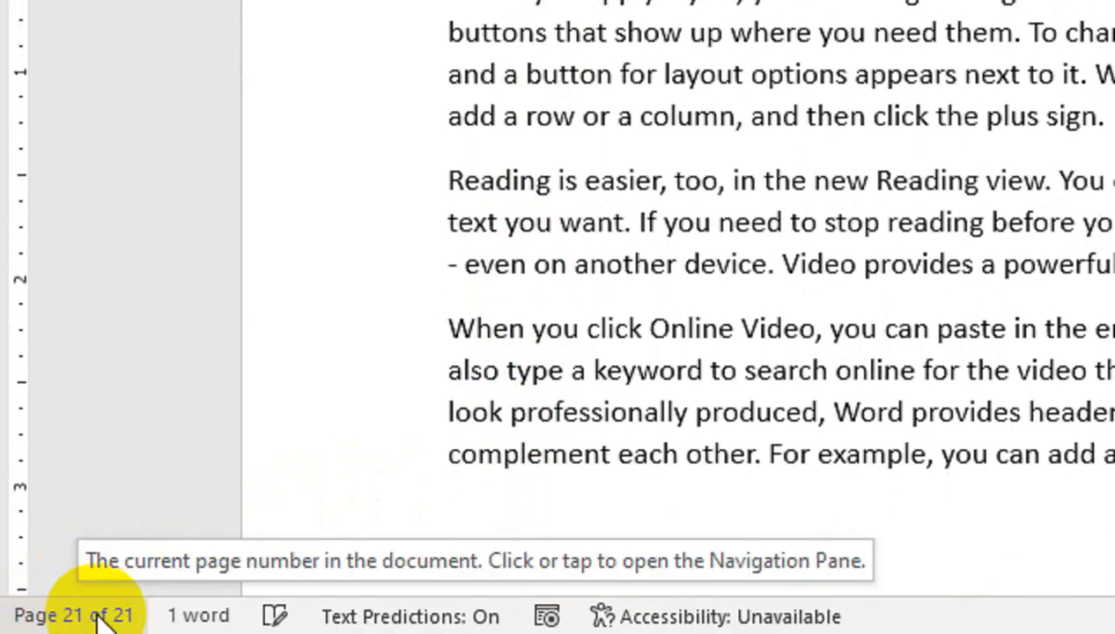
{"action": "left_click", "coordinate": [199, 617]}
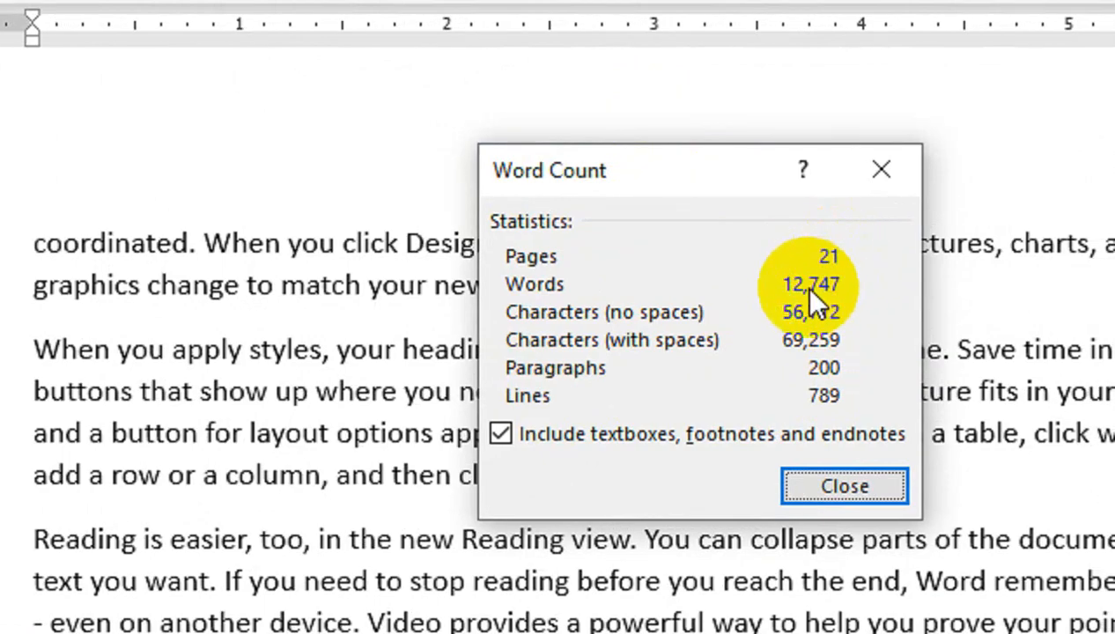
{"action": "left_click", "coordinate": [882, 169]}
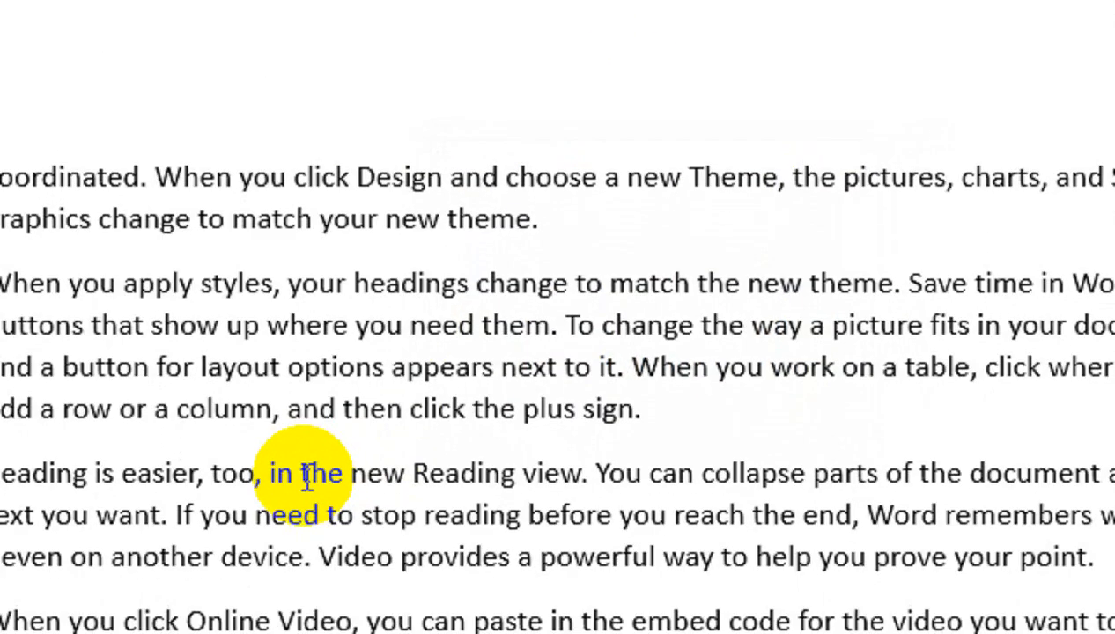
Undo the generated text and delete the =rand(200,4) formula from the page.
{"action": "key", "text": "ctrl+z"}
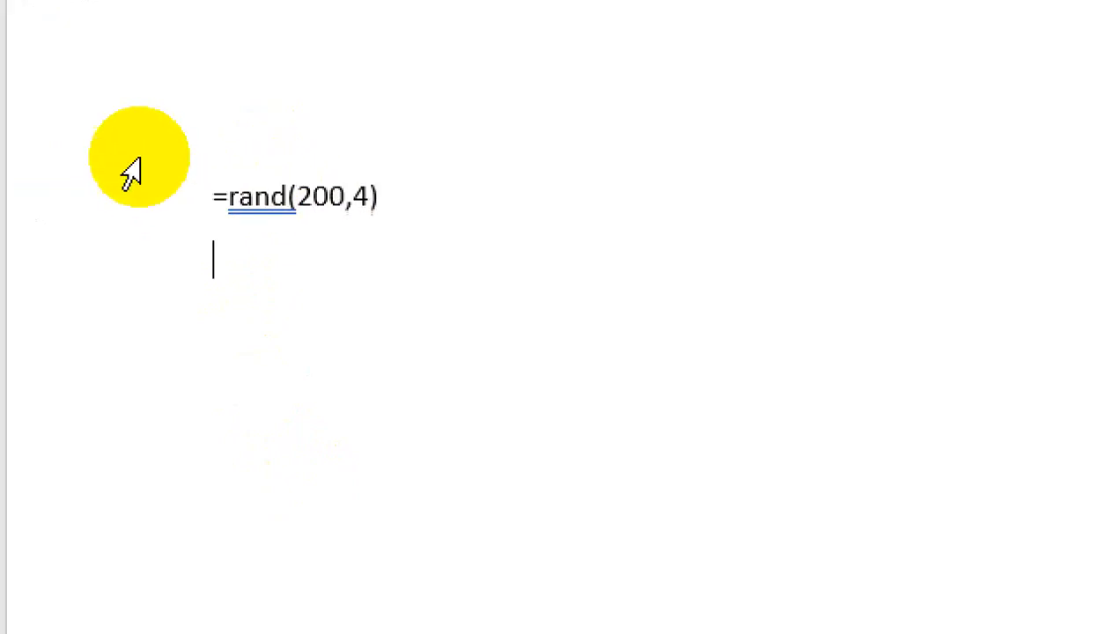
{"action": "left_click_drag", "start_coordinate": [326, 198], "coordinate": [399, 195]}
{"action": "left_click_drag", "start_coordinate": [482, 204], "coordinate": [308, 196]}
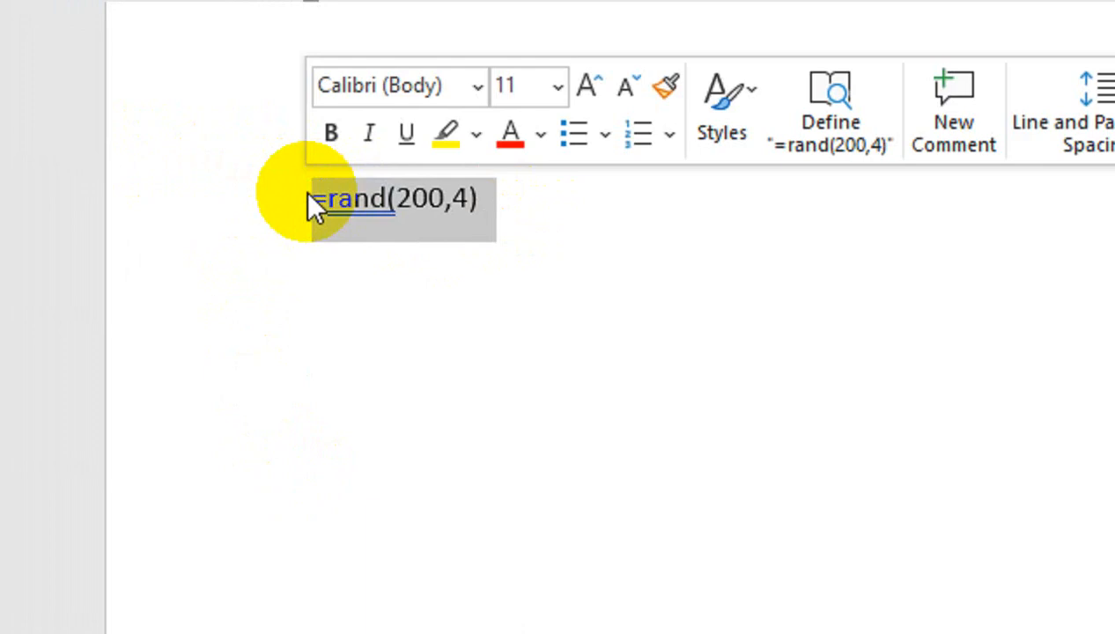
{"action": "key", "text": "Delete"}
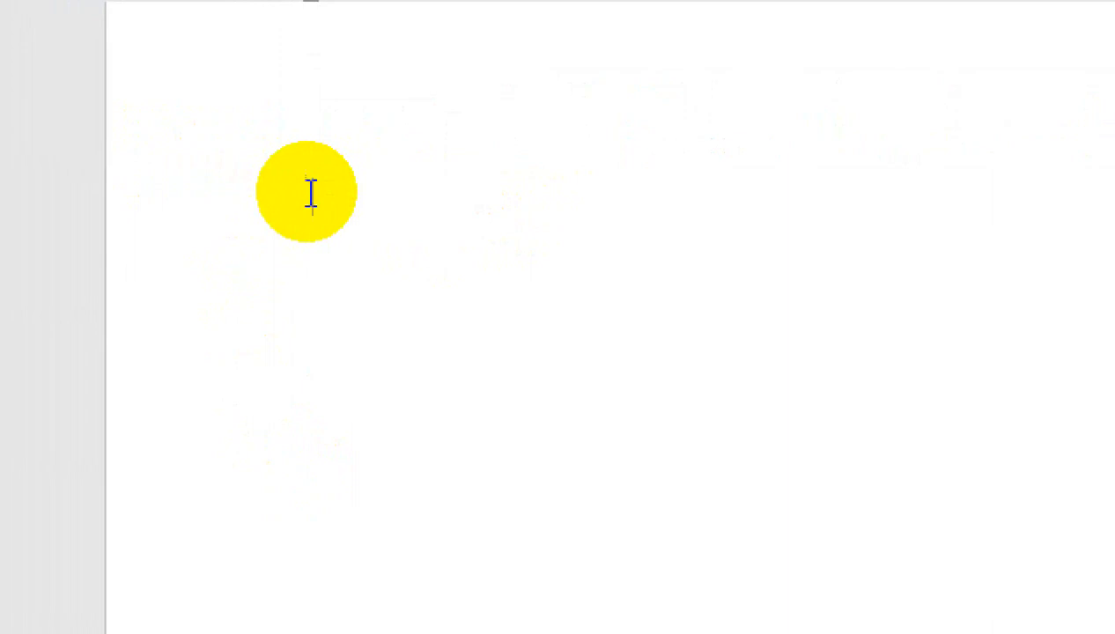
Write the sentence "The quick brown fox jumps over the lazy dog." on the blank page.
{"action": "type", "text": "thq"}
{"action": "key", "text": "BackSpace"}
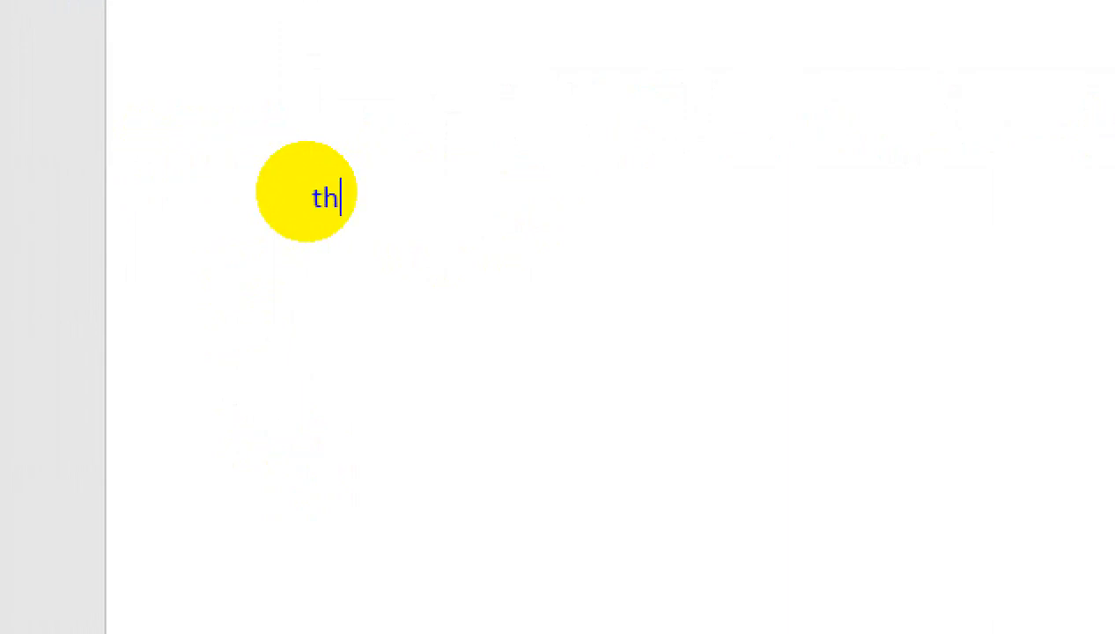
{"action": "key", "text": "BackSpace"}
{"action": "type", "text": "e quick"}
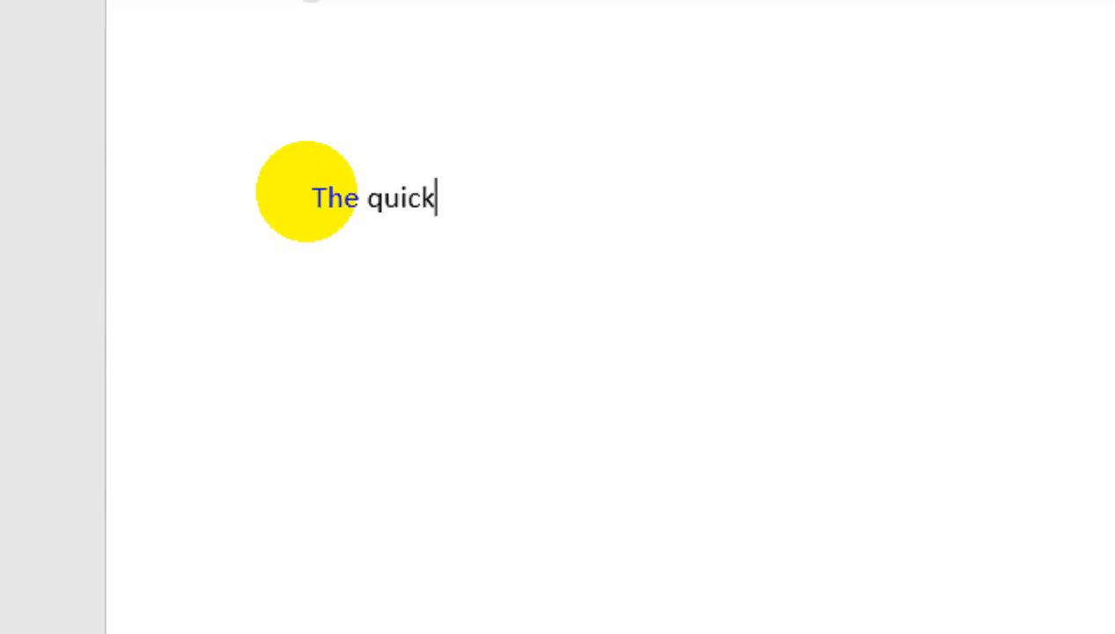
{"action": "type", "text": " brown "}
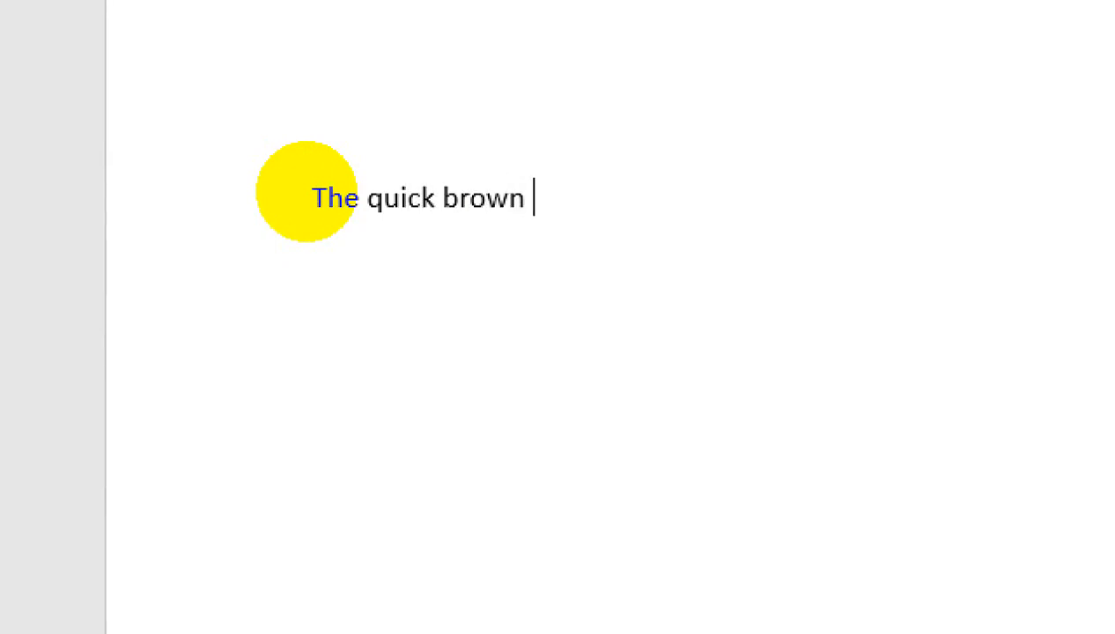
{"action": "type", "text": "fox jumps o"}
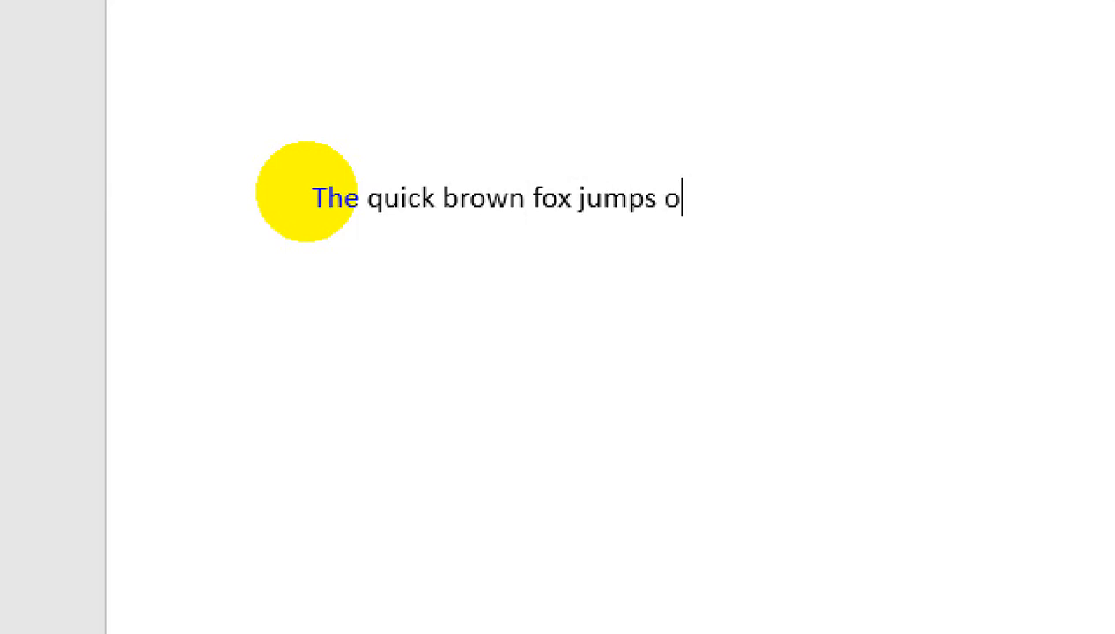
{"action": "type", "text": "ver the lazy do"}
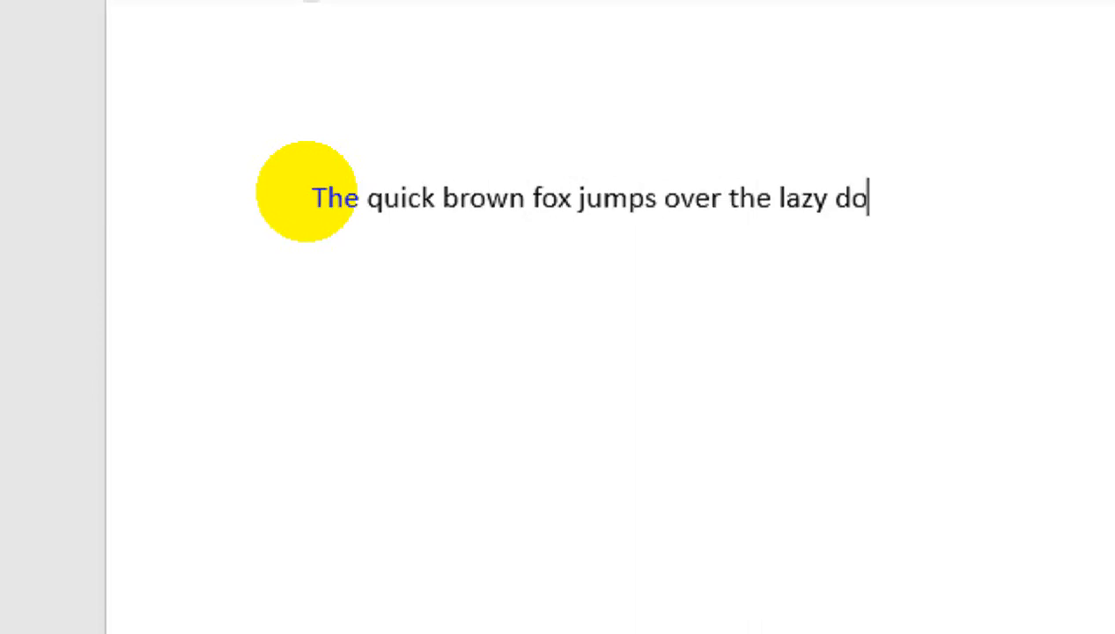
{"action": "type", "text": "g"}
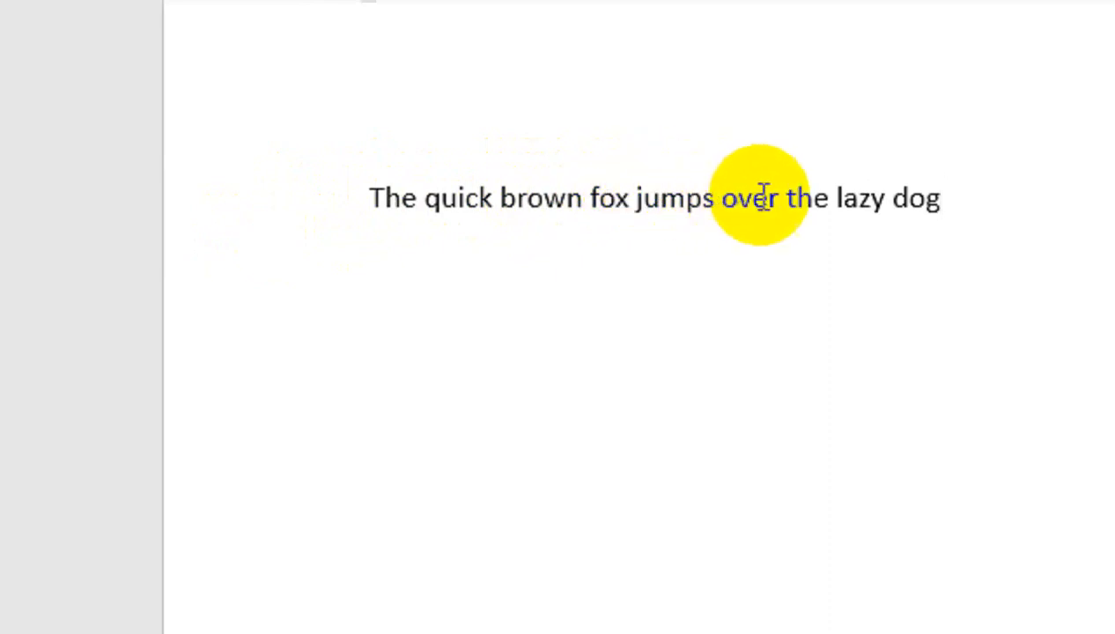
{"action": "type", "text": "."}
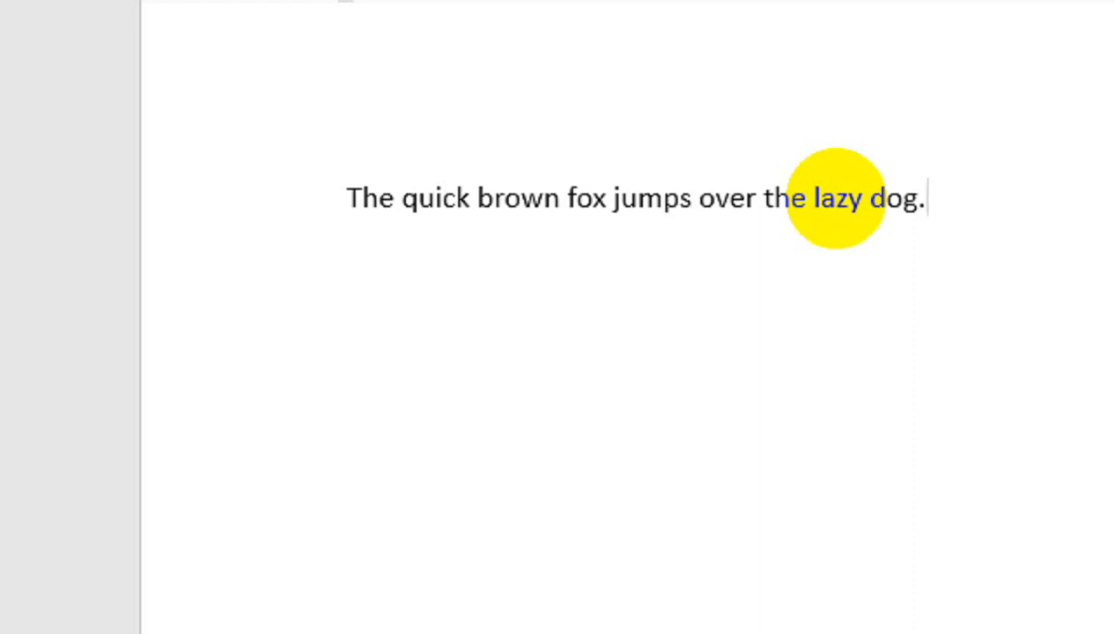
Undo the last typing and delete all remaining text of the fox sentence.
{"action": "key", "text": "ctrl+z"}
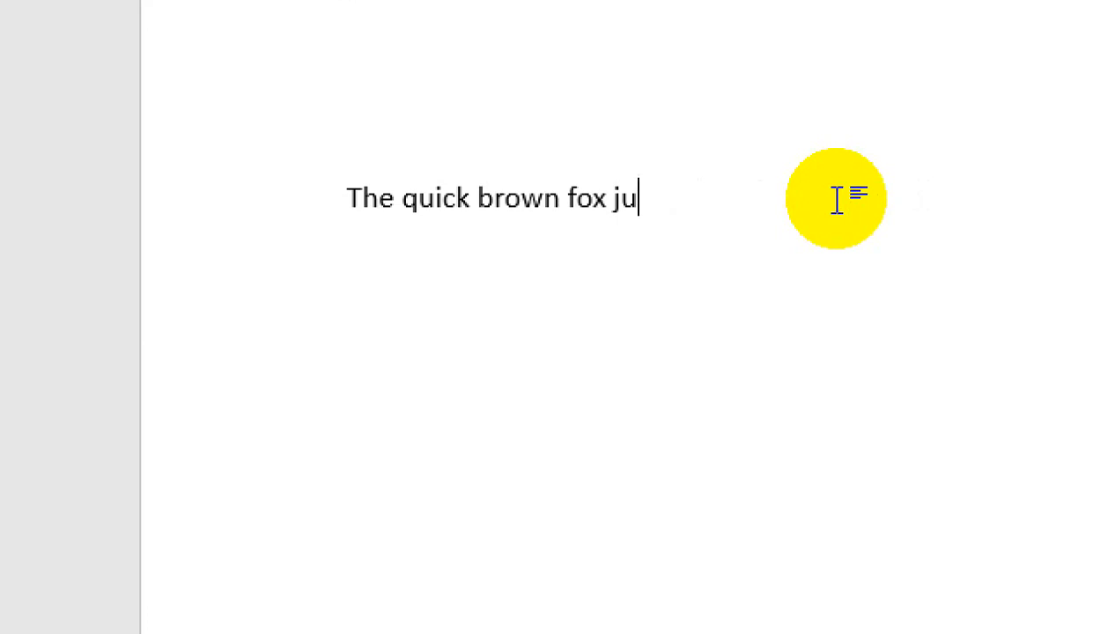
{"action": "key", "text": "ctrl+a"}
{"action": "key", "text": "Delete"}
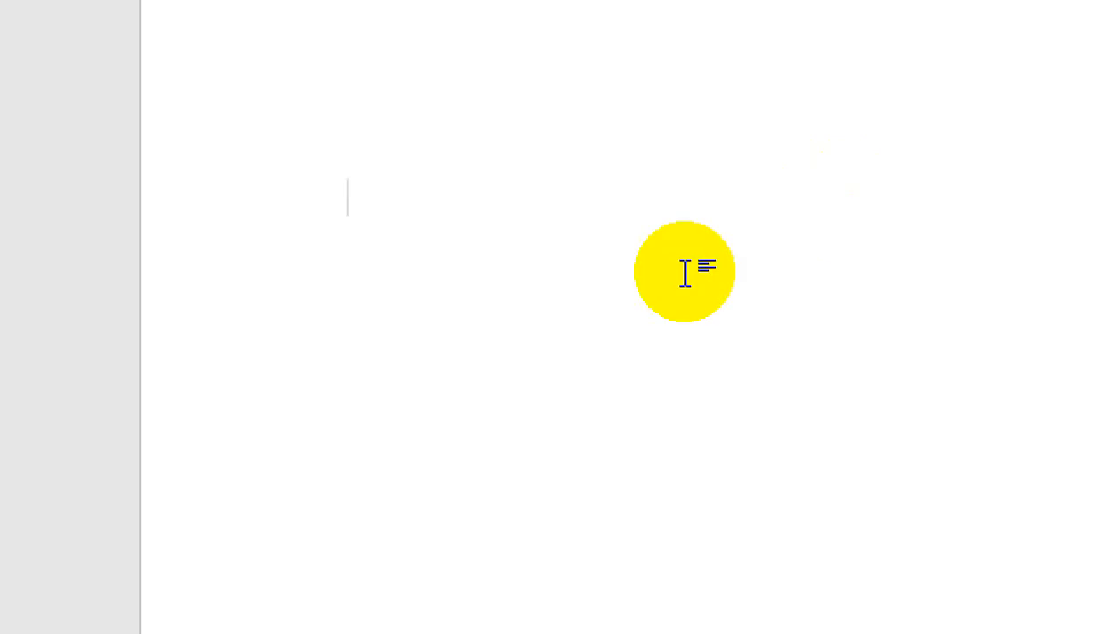
Generate the classic sample paragraphs with the =rand.old() formula.
{"action": "type", "text": "=rand"}
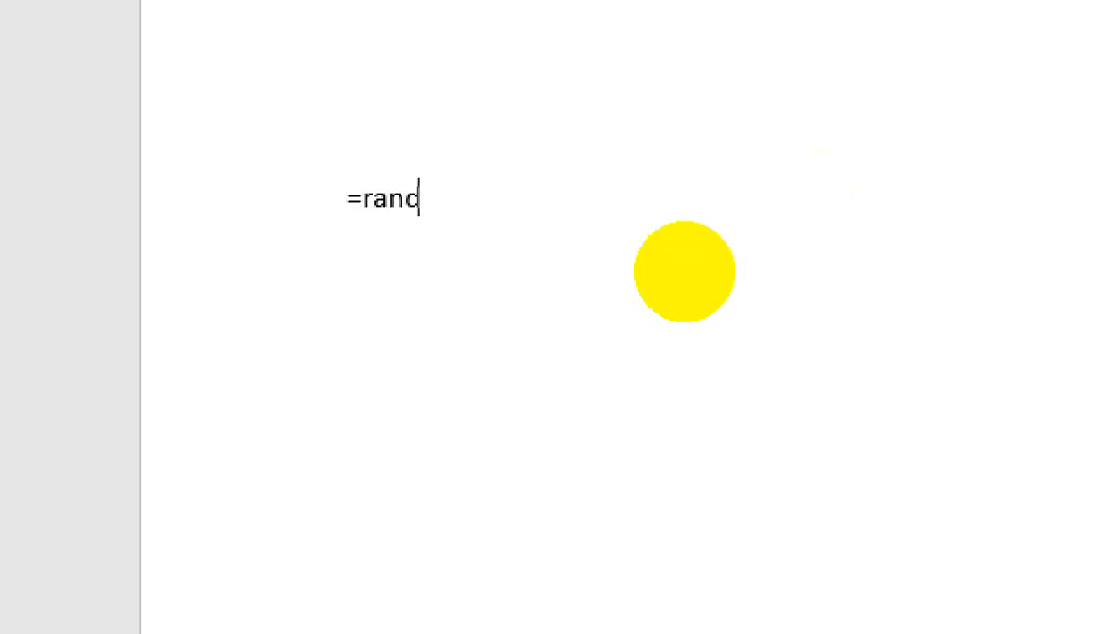
{"action": "type", "text": ".old()"}
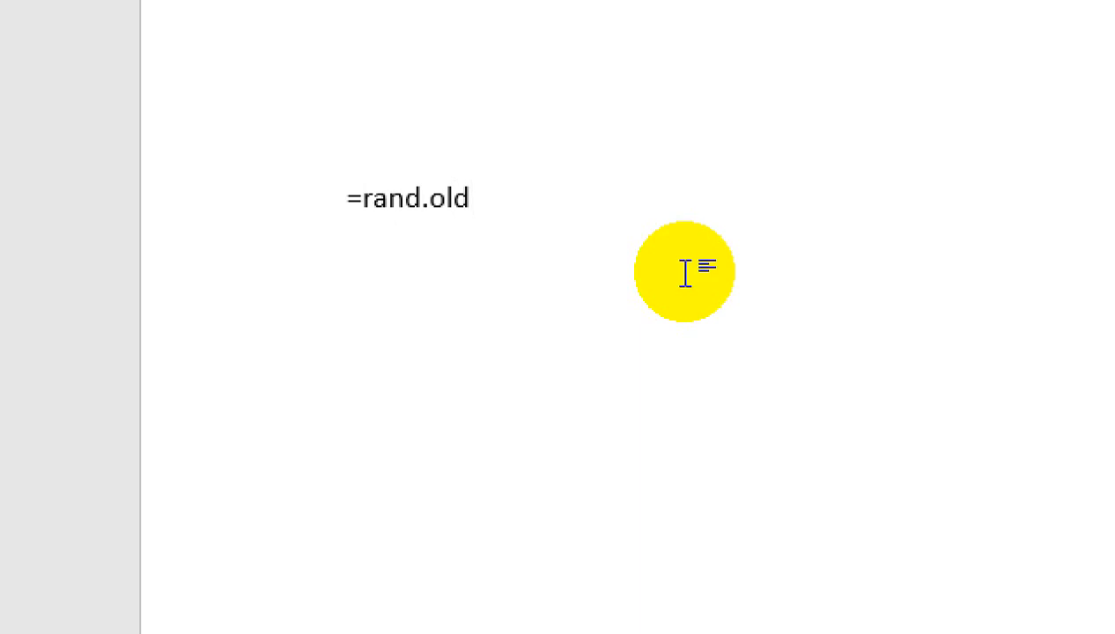
{"action": "key", "text": "Return"}
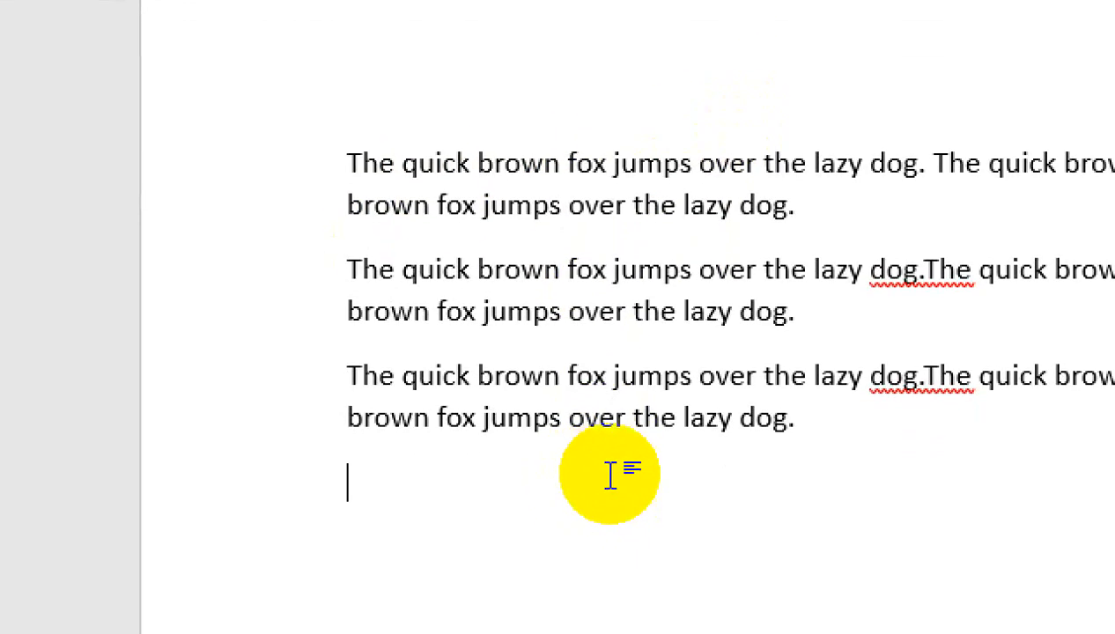
Split the first paragraph after its first sentence so that the sentence stands on its own line.
{"action": "double_click", "coordinate": [948, 376]}
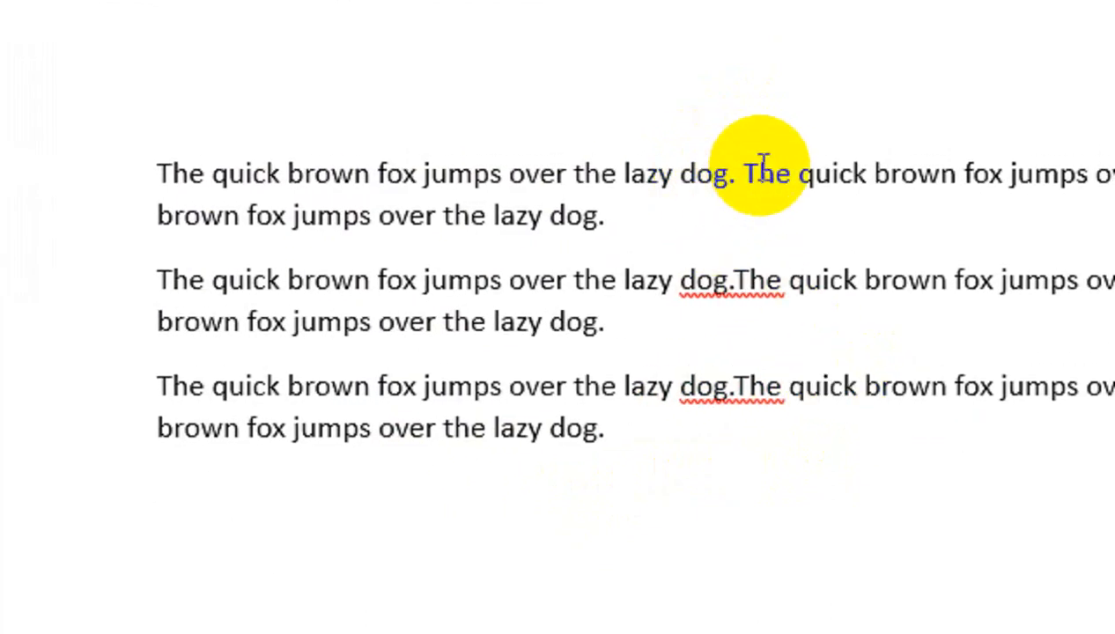
{"action": "left_click", "coordinate": [746, 172]}
{"action": "key", "text": "Return"}
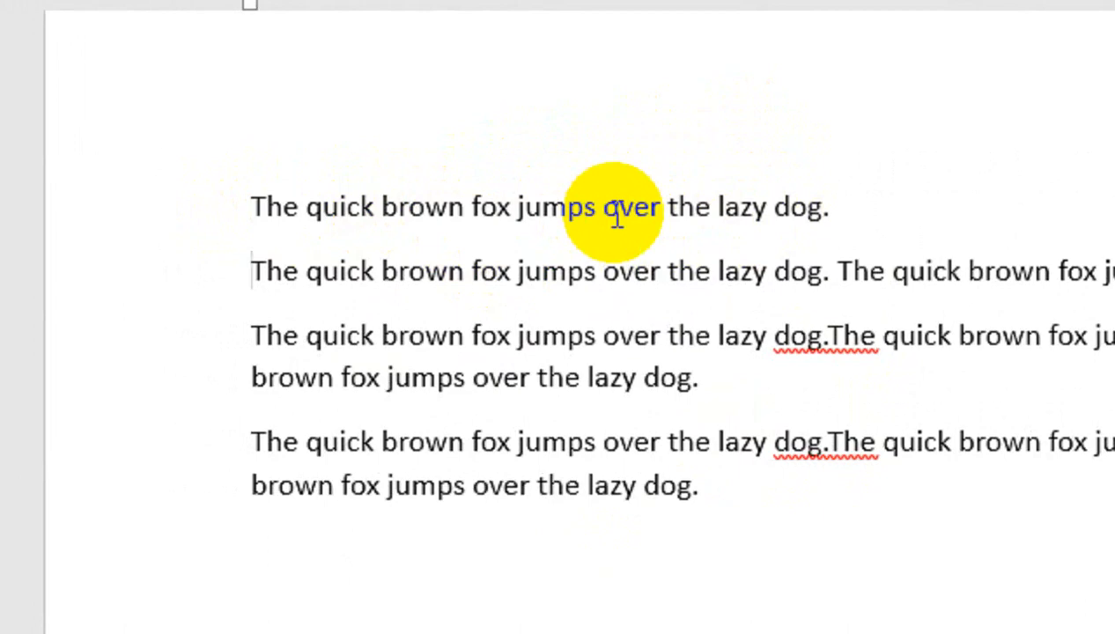
Delete all the text in the document and generate Lorem Ipsum paragraphs with the =lorem() formula.
{"action": "key", "text": "ctrl+a"}
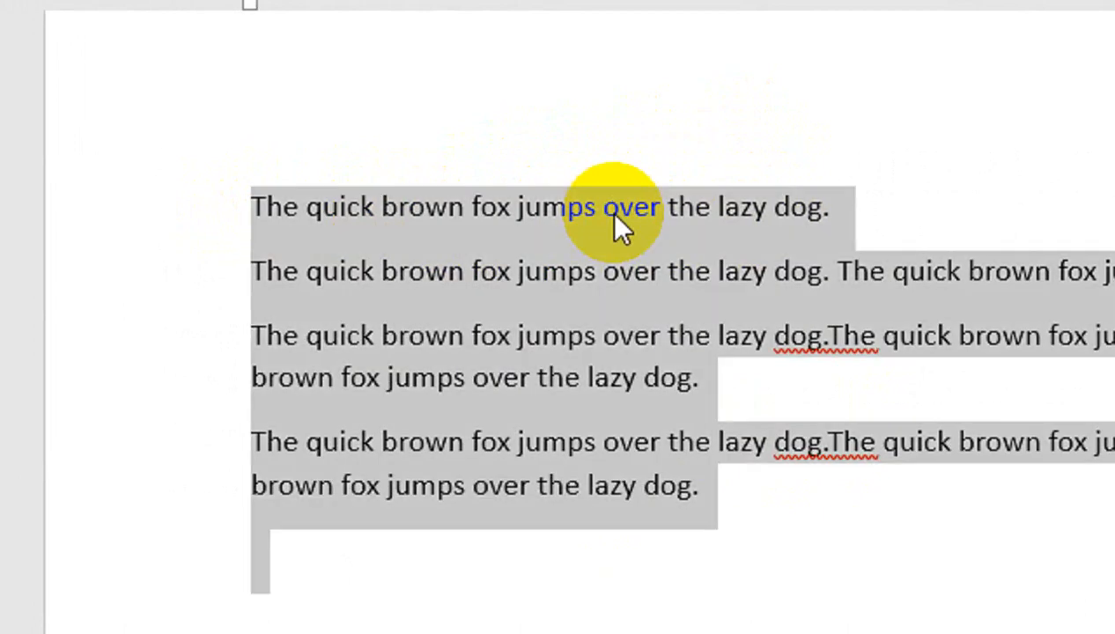
{"action": "key", "text": "Delete"}
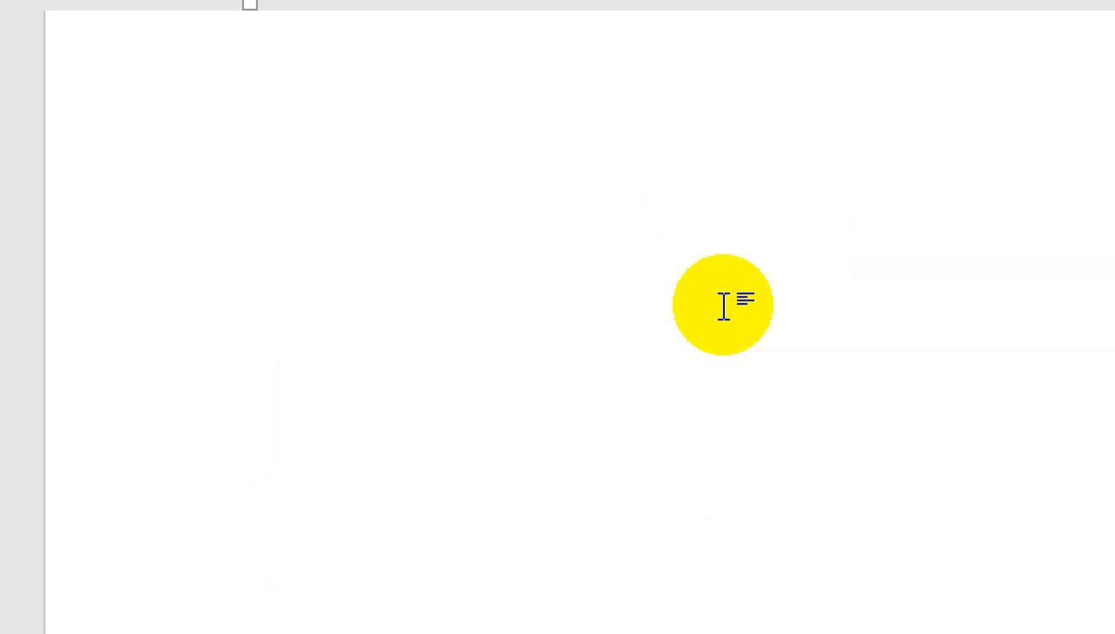
{"action": "type", "text": "=loram"}
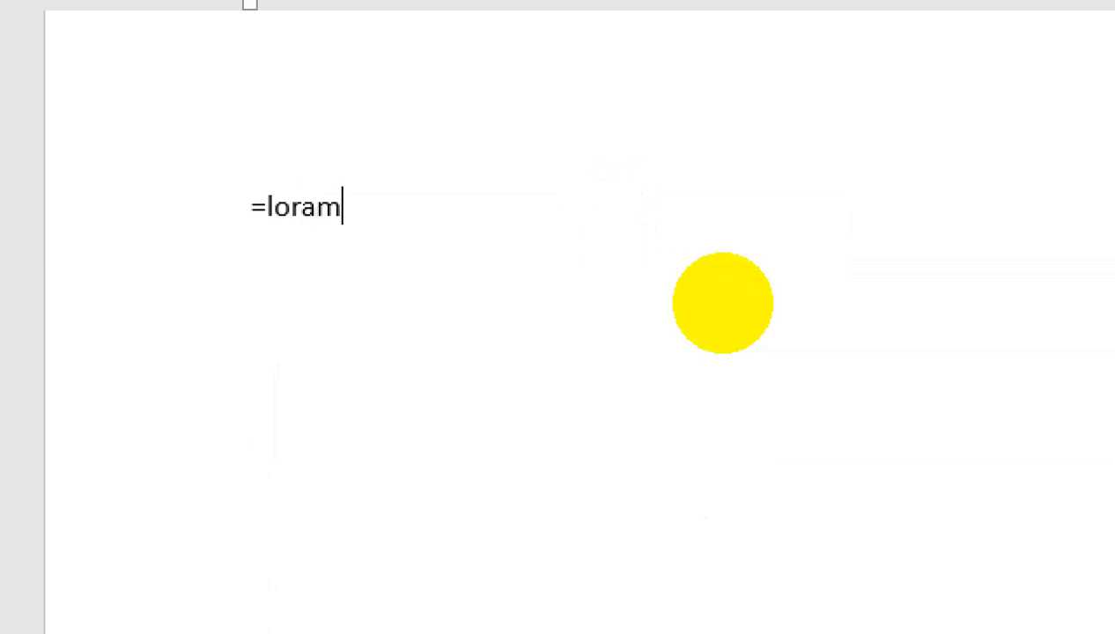
{"action": "key", "text": "BackSpace"}
{"action": "key", "text": "BackSpace"}
{"action": "type", "text": "em()"}
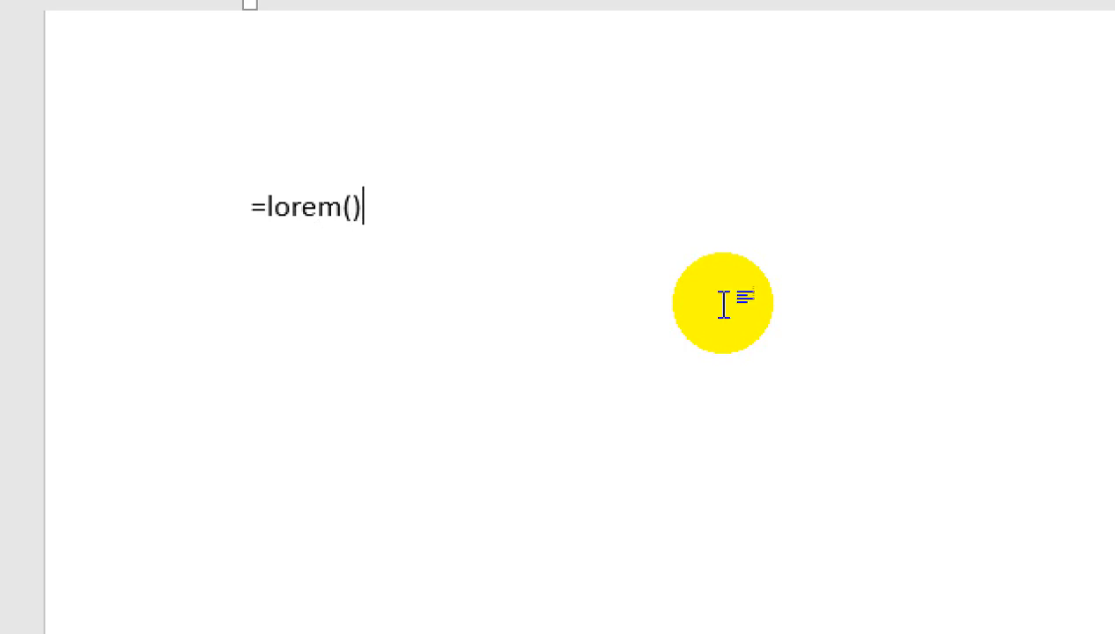
{"action": "key", "text": "Return"}
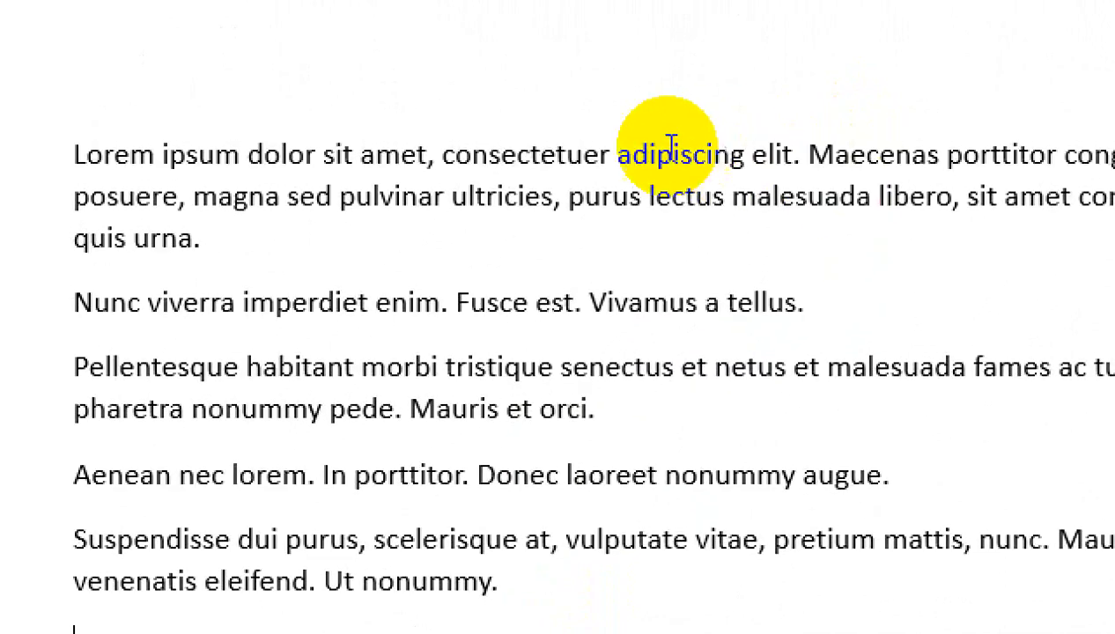
Undo the generated Lorem Ipsum text and generate two paragraphs of three sentences with =lorem(2,3).
{"action": "key", "text": "ctrl+z"}
{"action": "left_click", "coordinate": [325, 160]}
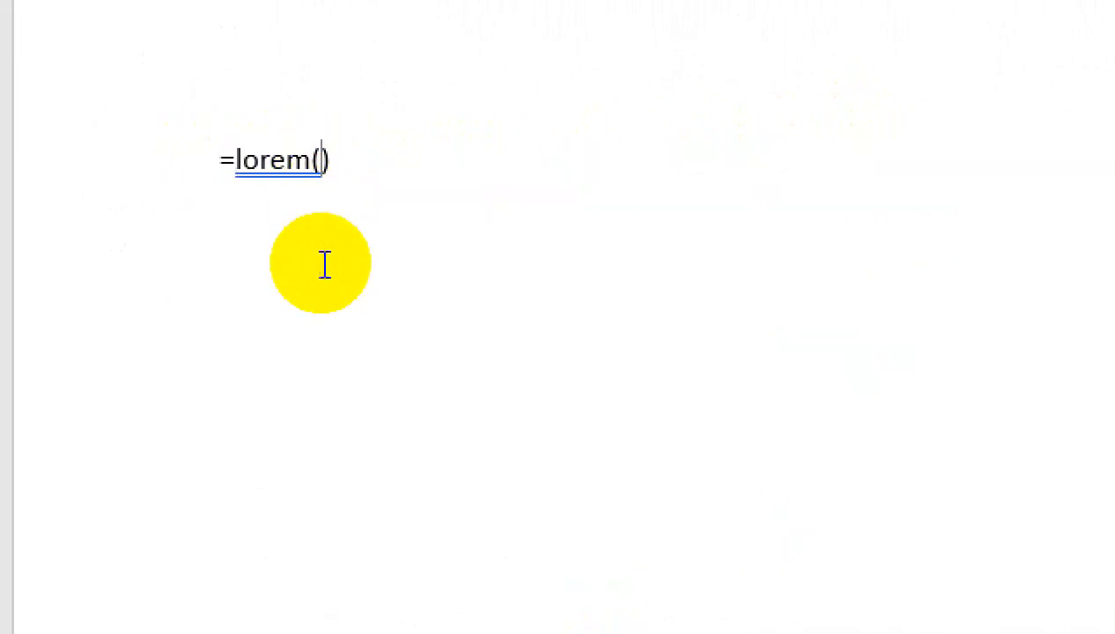
{"action": "type", "text": "2,3"}
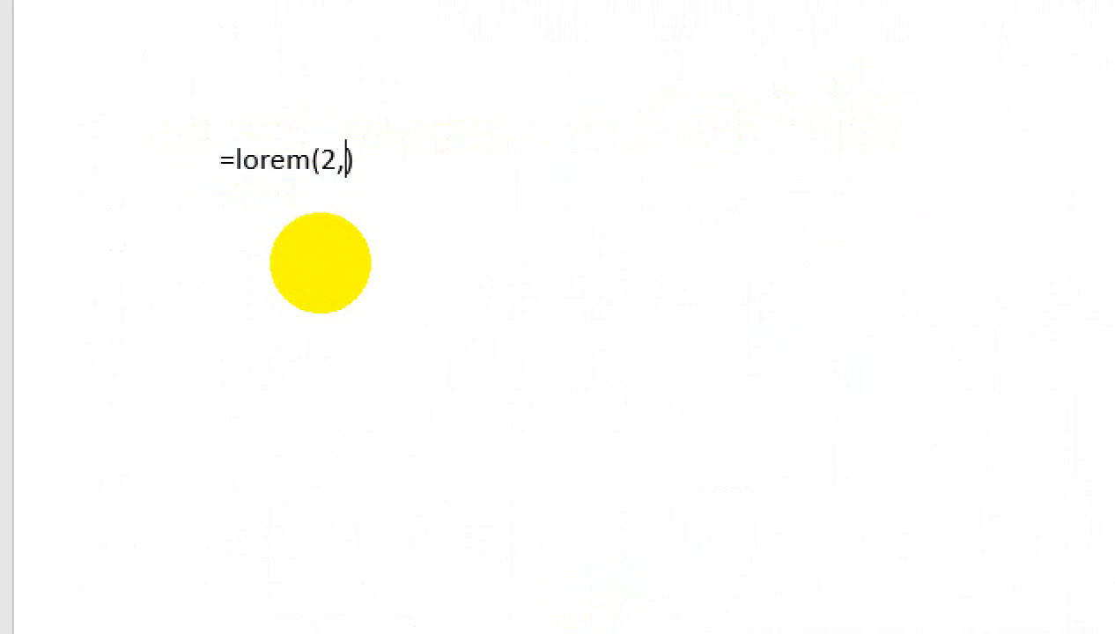
{"action": "key", "text": "End"}
{"action": "key", "text": "Return"}
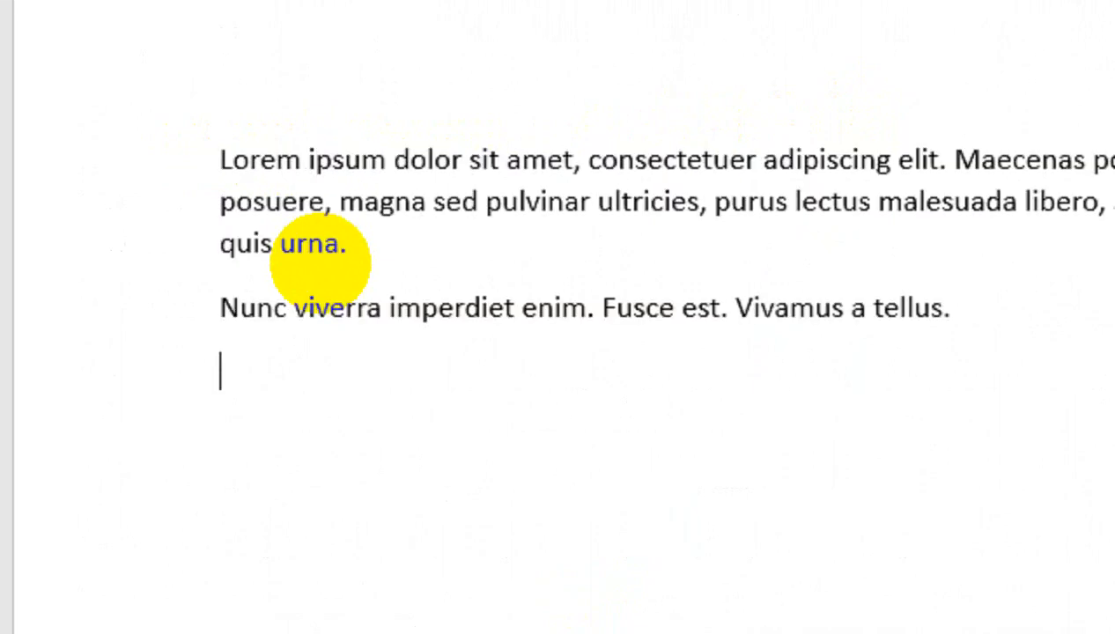
Undo the two paragraphs, remove the arguments from the formula and run it as =lorem().
{"action": "key", "text": "ctrl+z"}
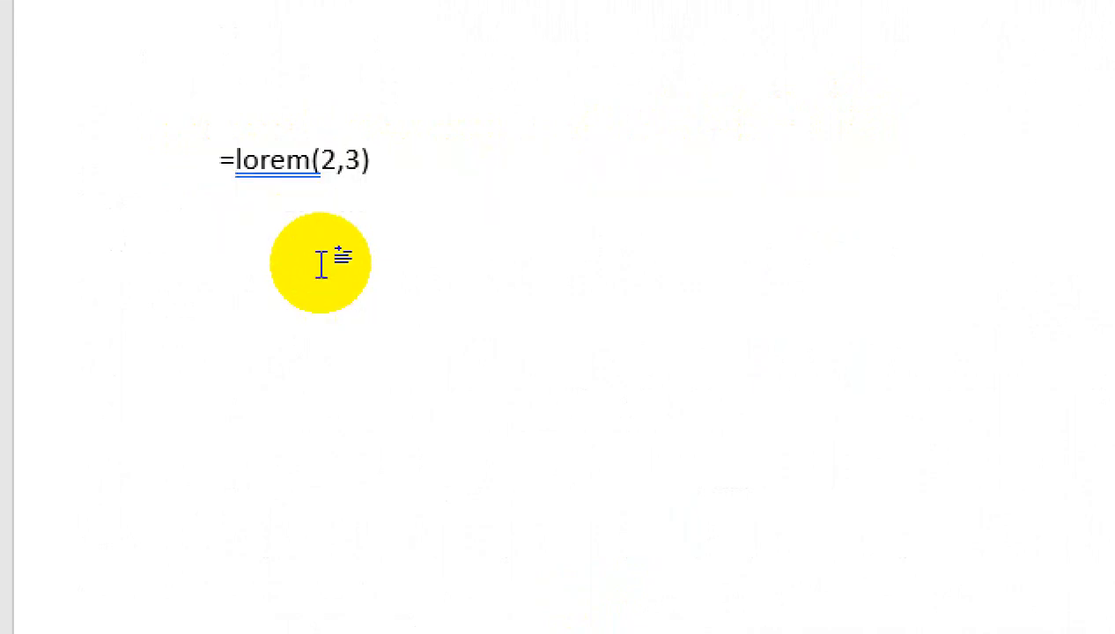
{"action": "key", "text": "BackSpace"}
{"action": "key", "text": "BackSpace"}
{"action": "key", "text": "BackSpace"}
{"action": "key", "text": "BackSpace"}
{"action": "key", "text": "BackSpace"}
{"action": "type", "text": ")"}
{"action": "key", "text": "Return"}
Undo the last generation, extend the formula to =lorem(100,3) and run it for 100 paragraphs of three sentences.
{"action": "key", "text": "ctrl+z"}
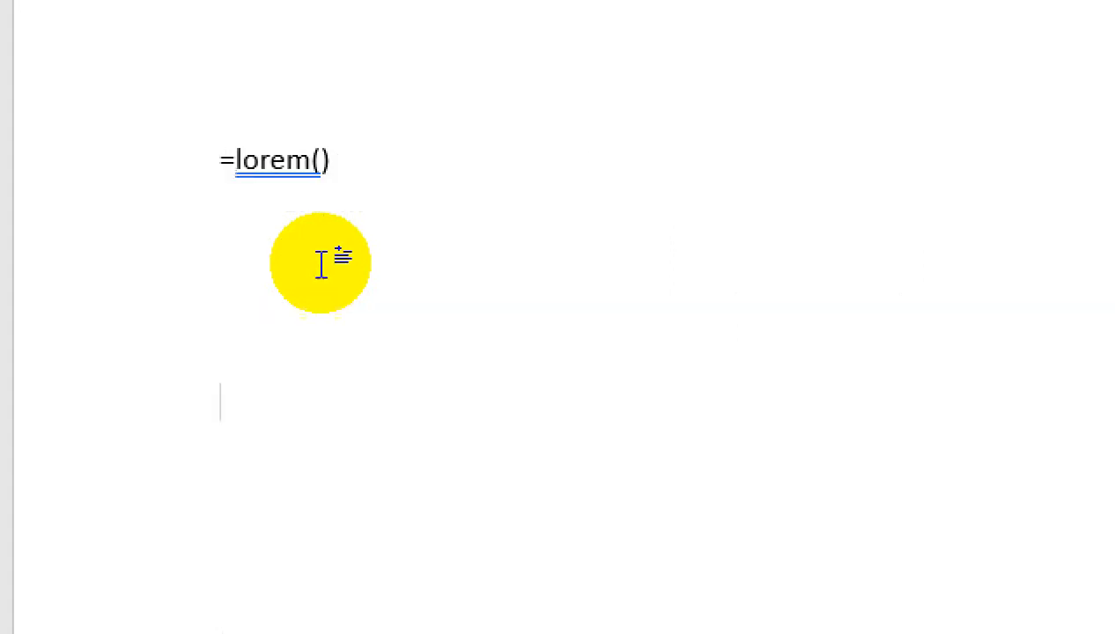
{"action": "key", "text": "Right"}
{"action": "key", "text": "Right"}
{"action": "key", "text": "Right"}
{"action": "key", "text": "Right"}
{"action": "key", "text": "Right"}
{"action": "key", "text": "Right"}
{"action": "key", "text": "Right"}
{"action": "type", "text": "100,3"}
{"action": "key", "text": "Return"}
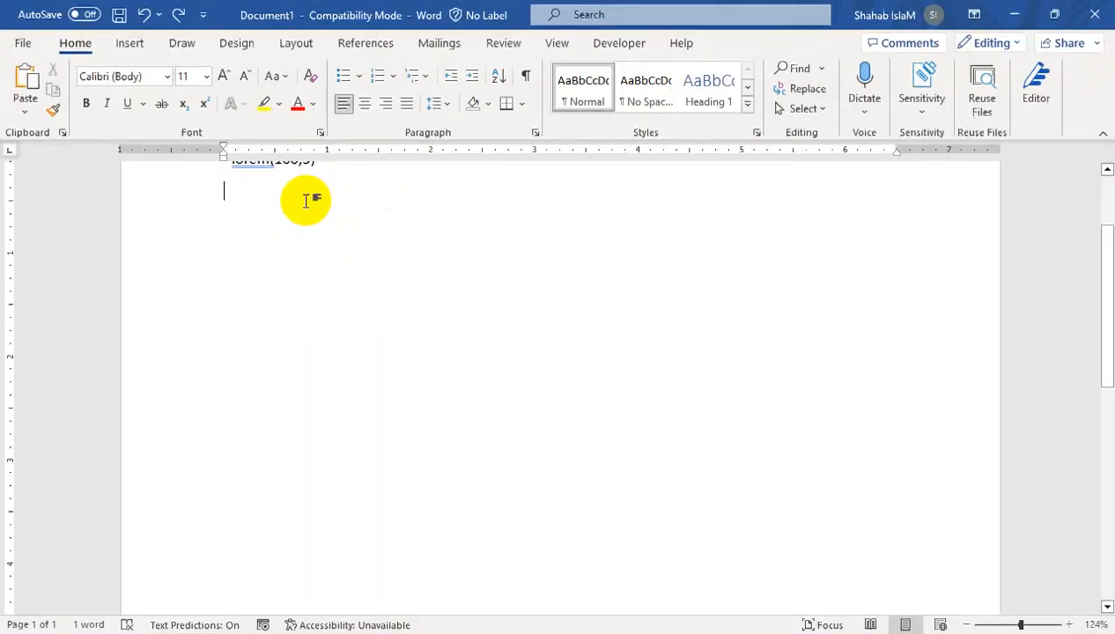
Delete the =lorem(100,3) formula line at the start of the document.
{"action": "left_click_drag", "start_coordinate": [1107, 236], "coordinate": [1108, 194]}
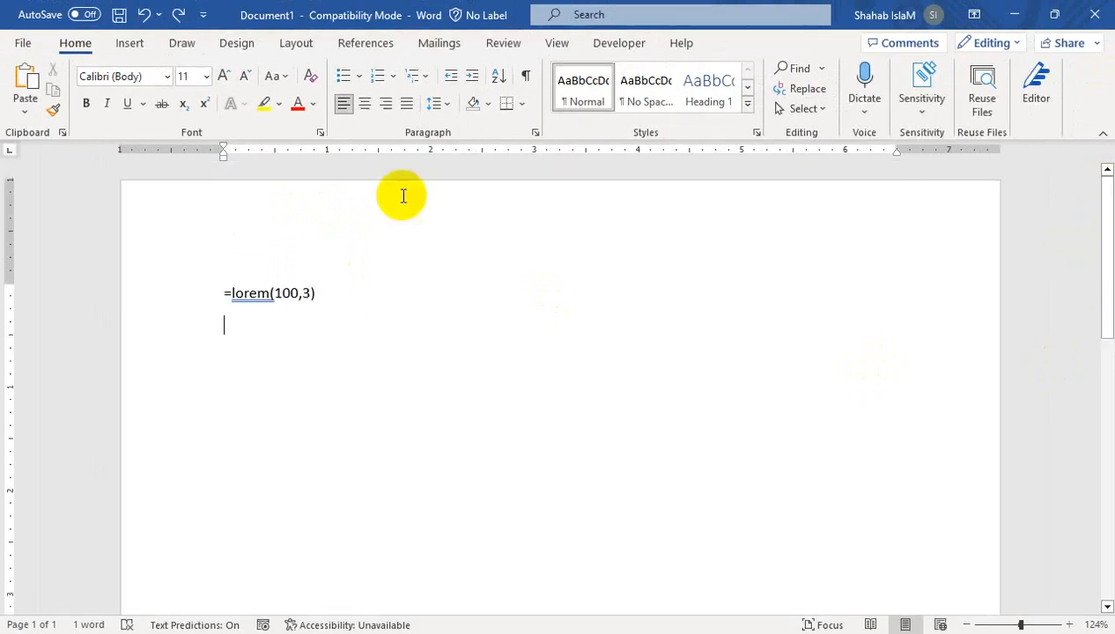
{"action": "left_click", "coordinate": [197, 296]}
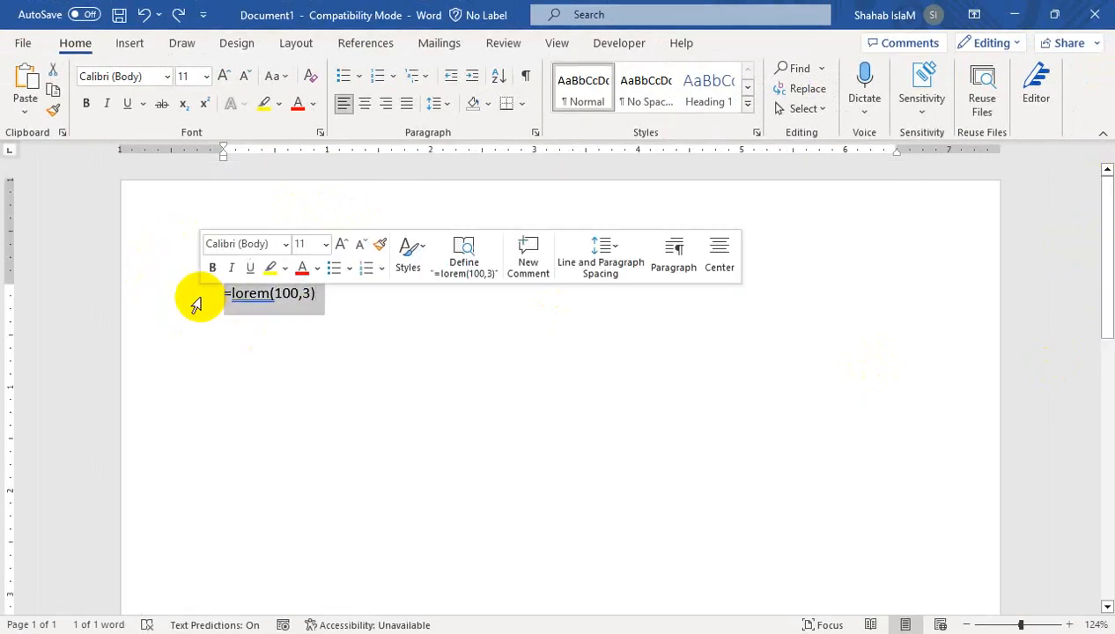
{"action": "key", "text": "Delete"}
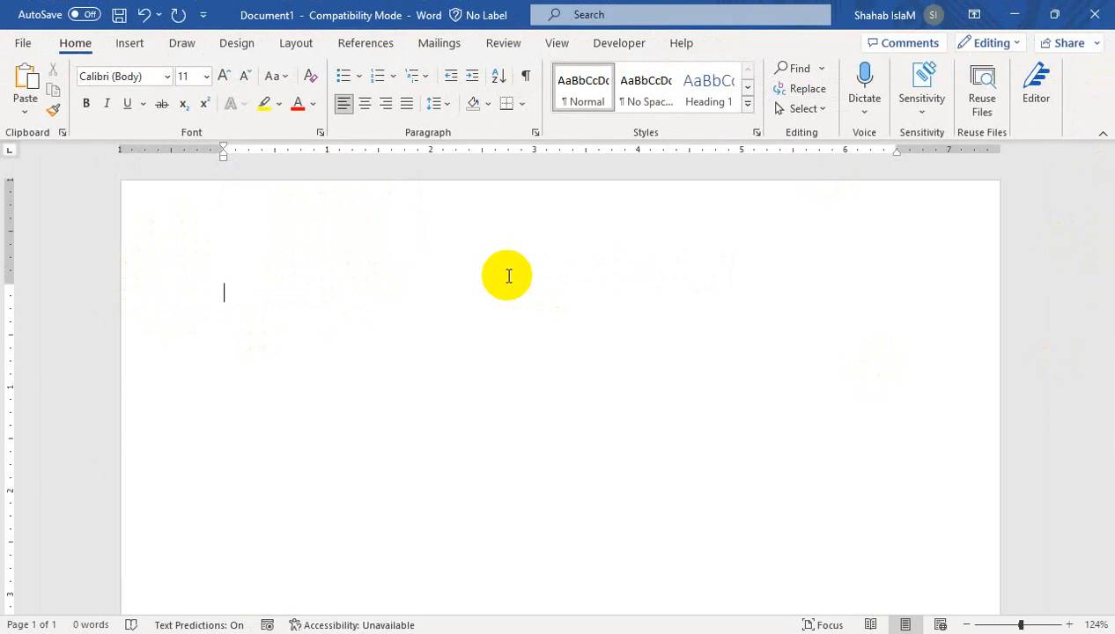
Try to generate sample paragraphs in the empty document with the =rand() formula.
{"action": "type", "text": "=rand"}
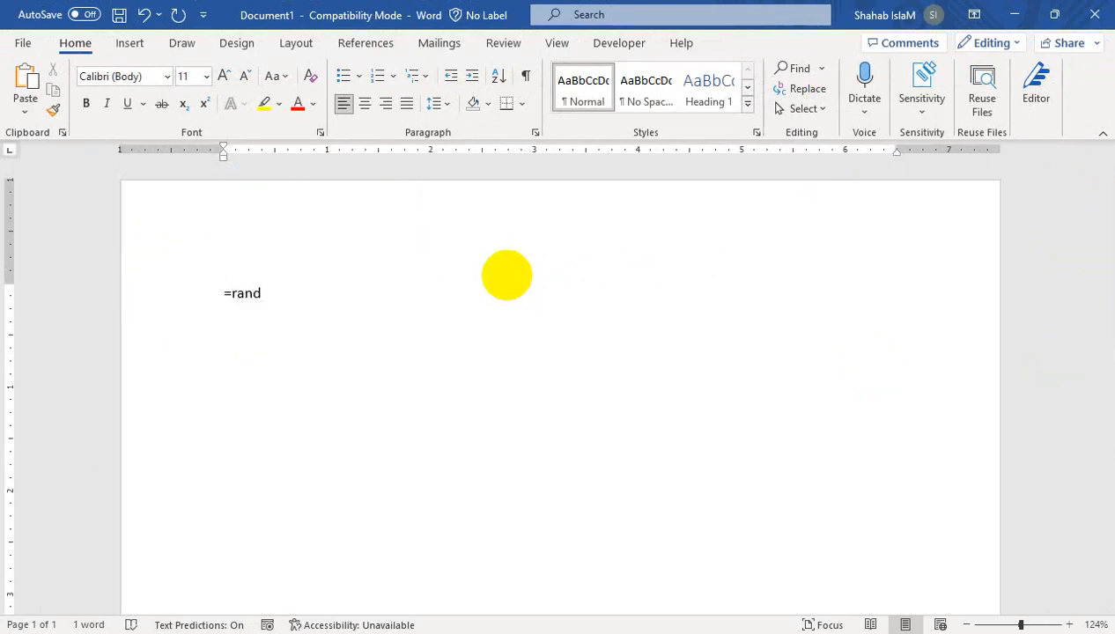
{"action": "type", "text": "()"}
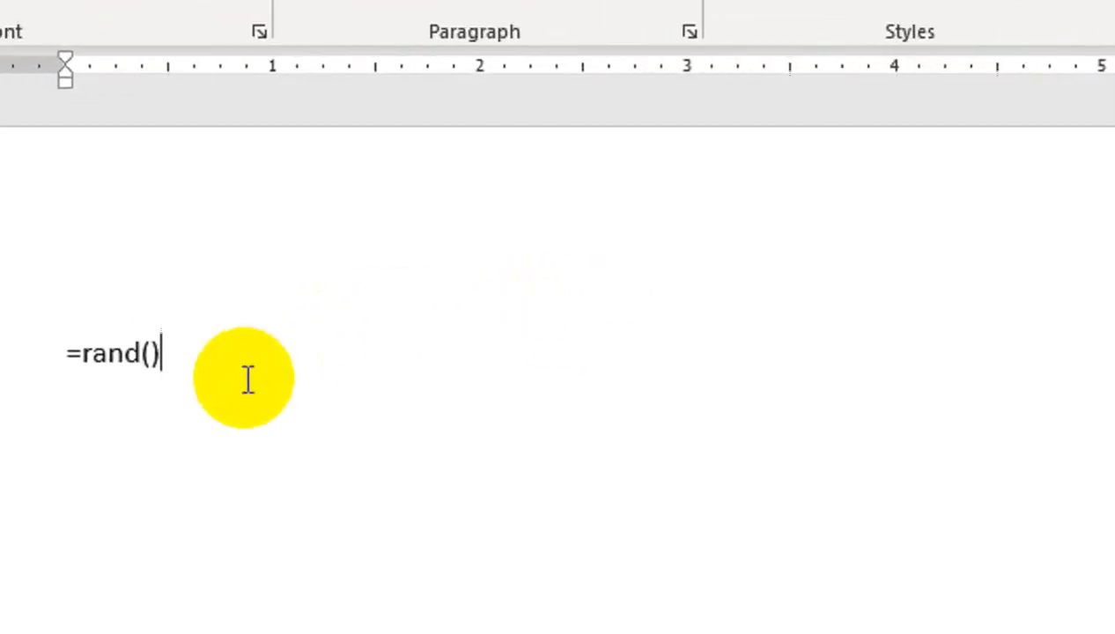
{"action": "key", "text": "Return"}
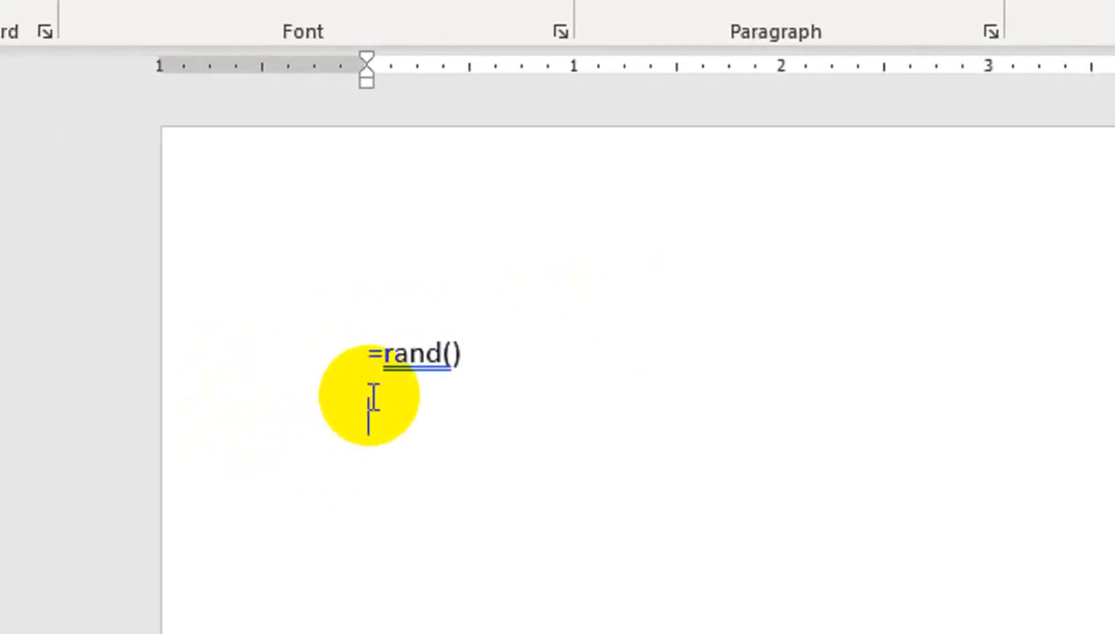
Change the formula to =rand.old() and try to generate the classic sample paragraphs.
{"action": "left_click", "coordinate": [438, 353]}
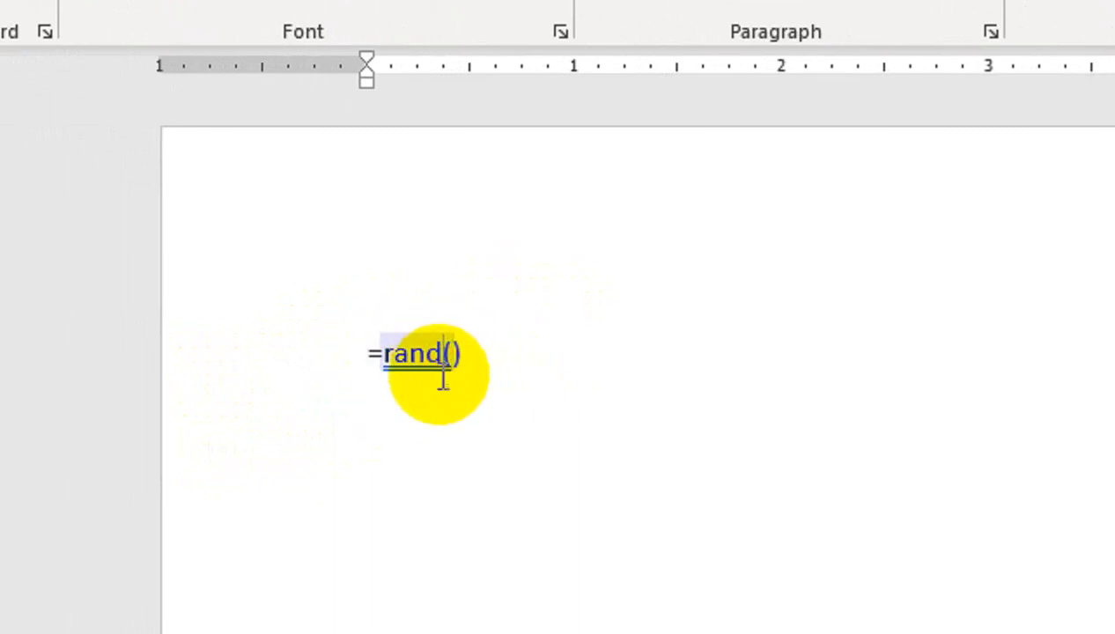
{"action": "type", "text": ".old"}
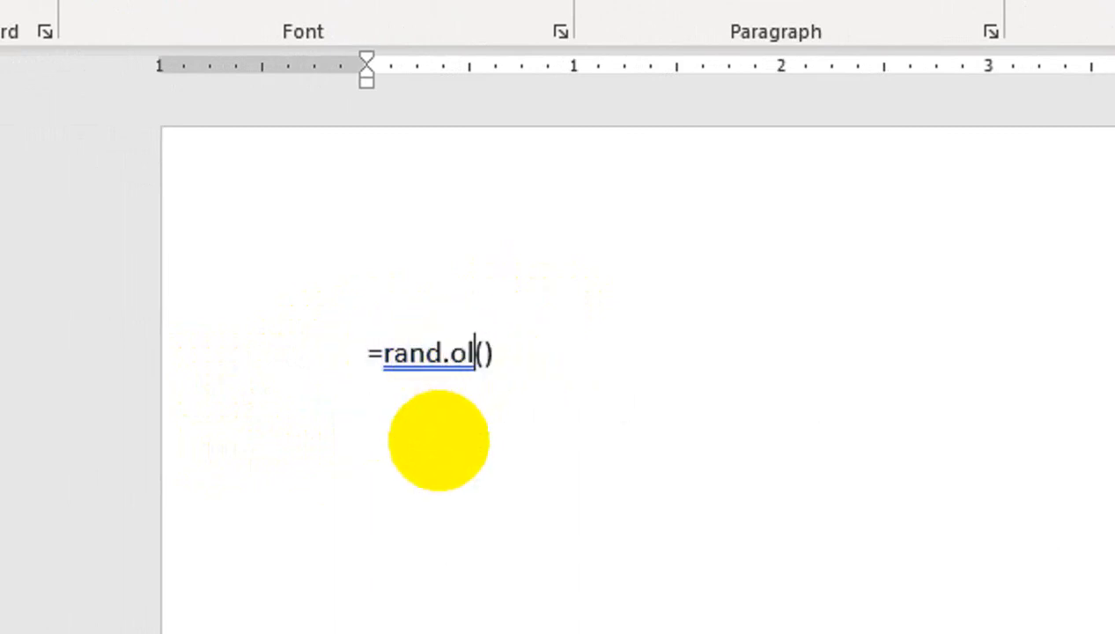
{"action": "key", "text": "End"}
{"action": "key", "text": "Return"}
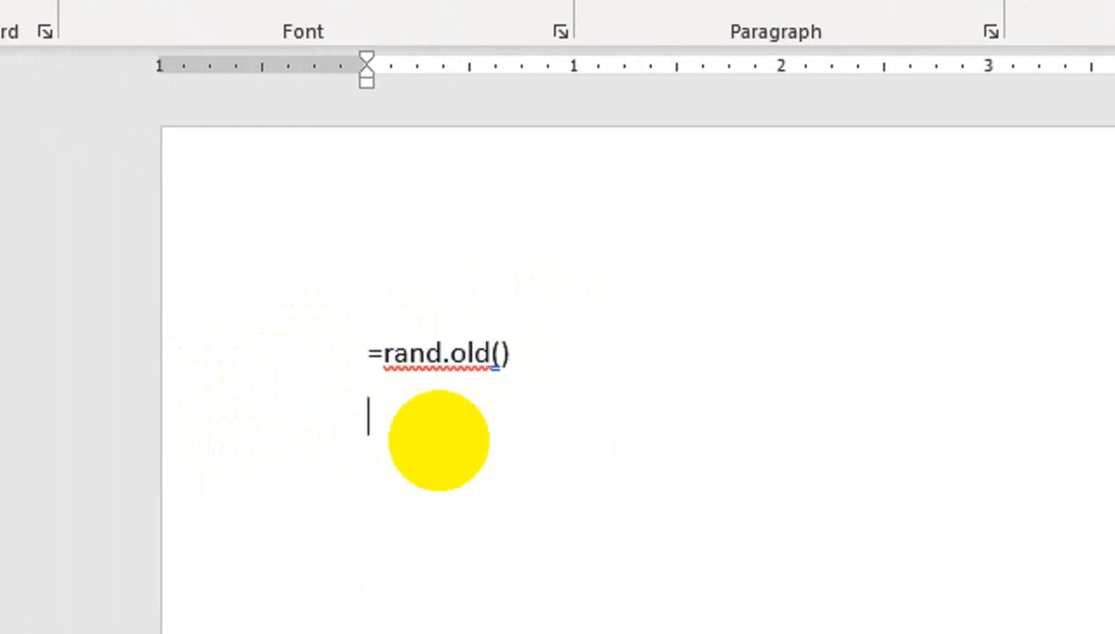
Replace the =rand.old() formula with =lorem() and try to generate Lorem Ipsum text.
{"action": "key", "text": "BackSpace"}
{"action": "key", "text": "BackSpace"}
{"action": "key", "text": "BackSpace"}
{"action": "key", "text": "BackSpace"}
{"action": "key", "text": "BackSpace"}
{"action": "key", "text": "BackSpace"}
{"action": "key", "text": "BackSpace"}
{"action": "key", "text": "BackSpace"}
{"action": "key", "text": "BackSpace"}
{"action": "key", "text": "BackSpace"}
{"action": "key", "text": "BackSpace"}
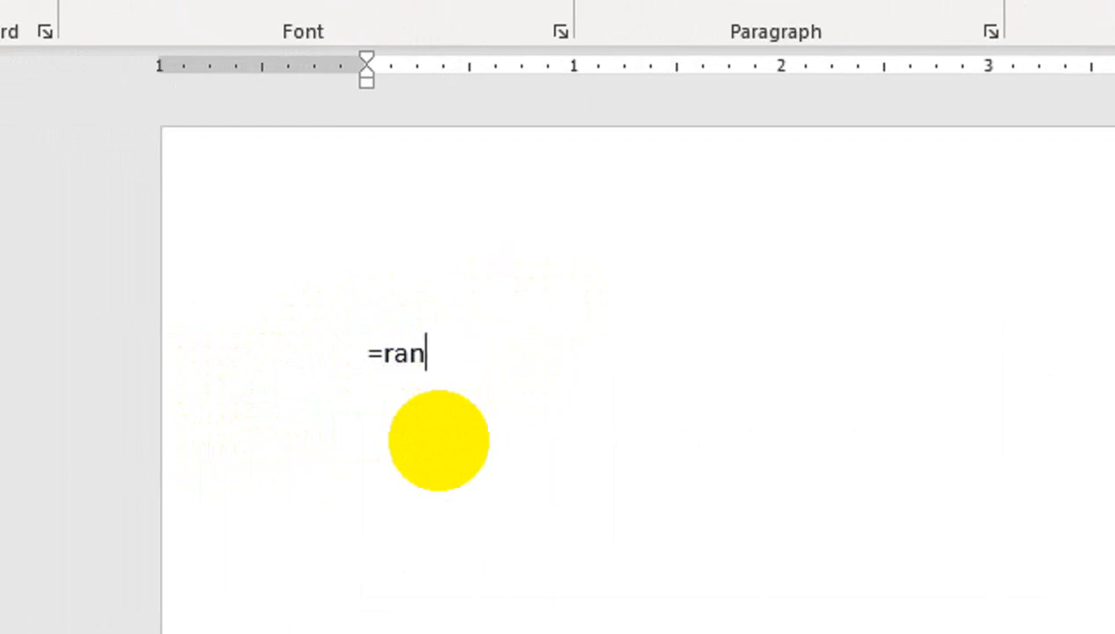
{"action": "type", "text": "l"}
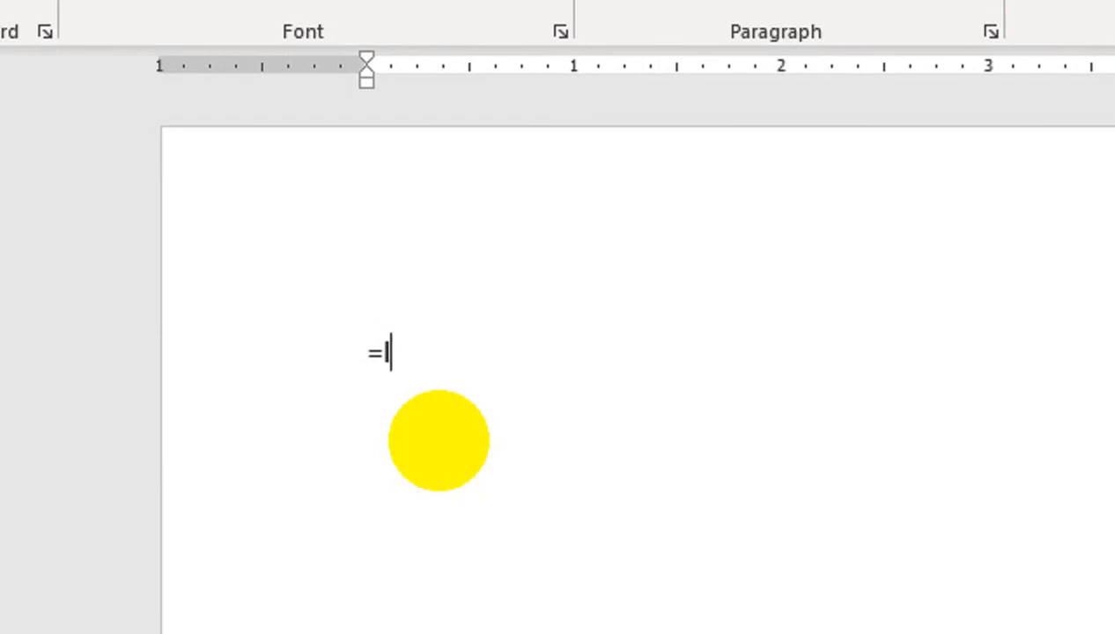
{"action": "type", "text": "orem()"}
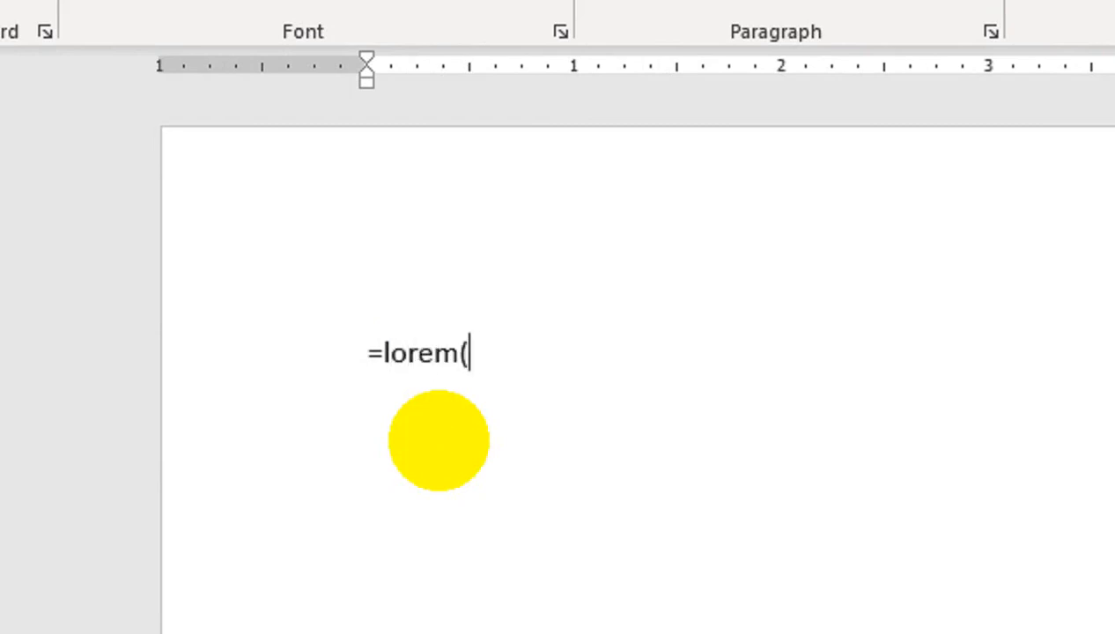
{"action": "key", "text": "Return"}
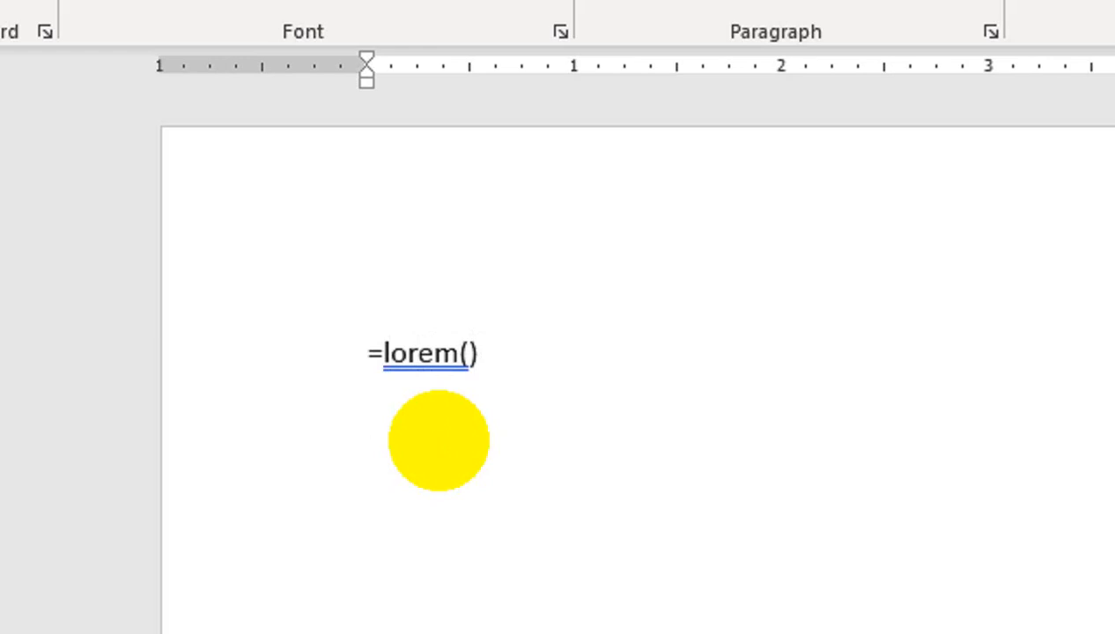
Delete the whole =lorem() formula so that the document is empty.
{"action": "key", "text": "BackSpace"}
{"action": "key", "text": "BackSpace"}
{"action": "key", "text": "BackSpace"}
{"action": "key", "text": "BackSpace"}
{"action": "key", "text": "BackSpace"}
{"action": "key", "text": "BackSpace"}
{"action": "key", "text": "BackSpace"}
{"action": "key", "text": "BackSpace"}
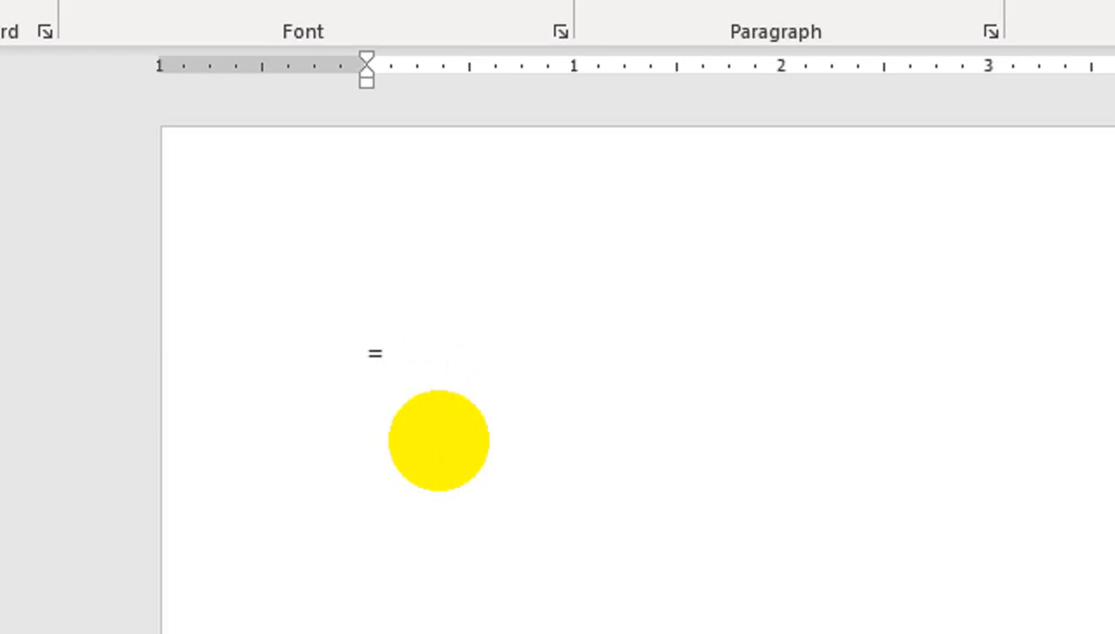
{"action": "key", "text": "BackSpace"}
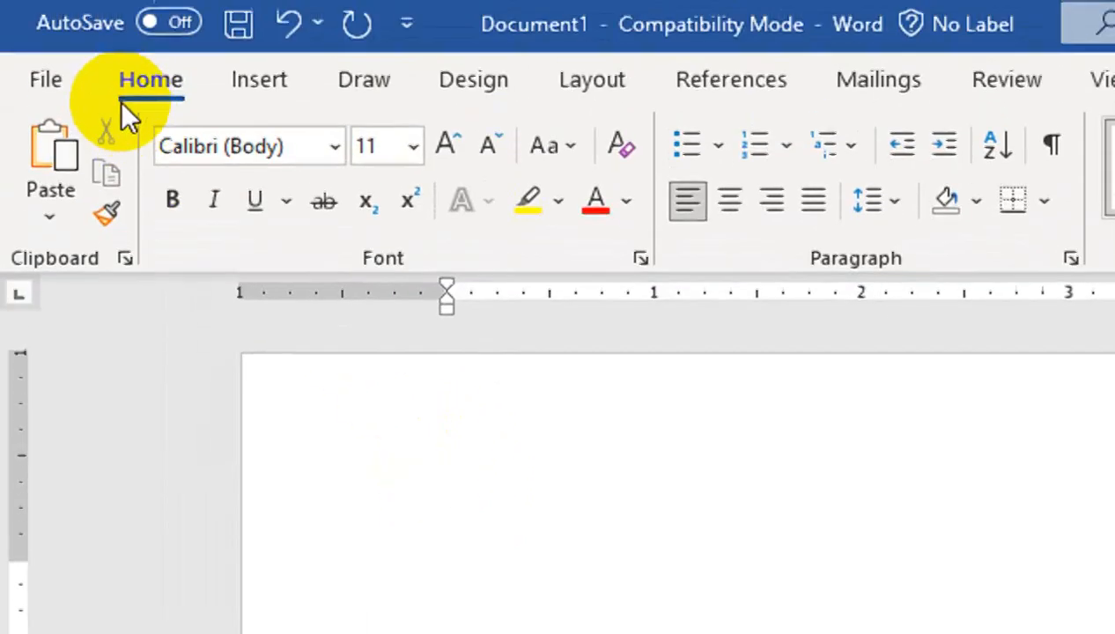
Enable "Replace text as you type" in the AutoCorrect proofing options and apply the settings.
{"action": "left_click", "coordinate": [54, 98]}
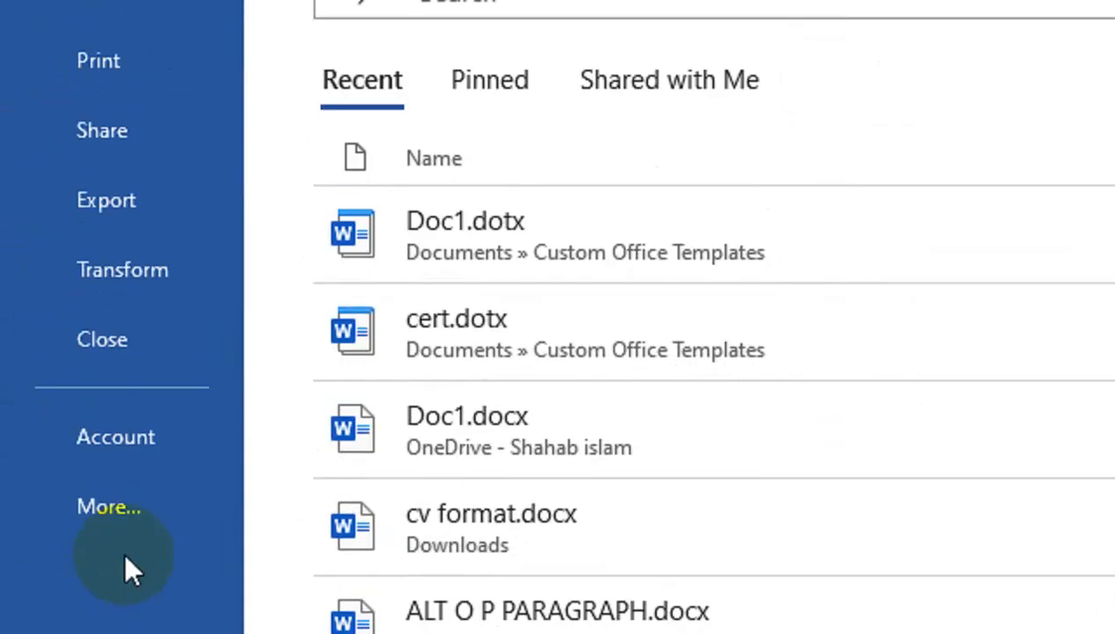
{"action": "left_click", "coordinate": [124, 509]}
{"action": "left_click", "coordinate": [286, 574]}
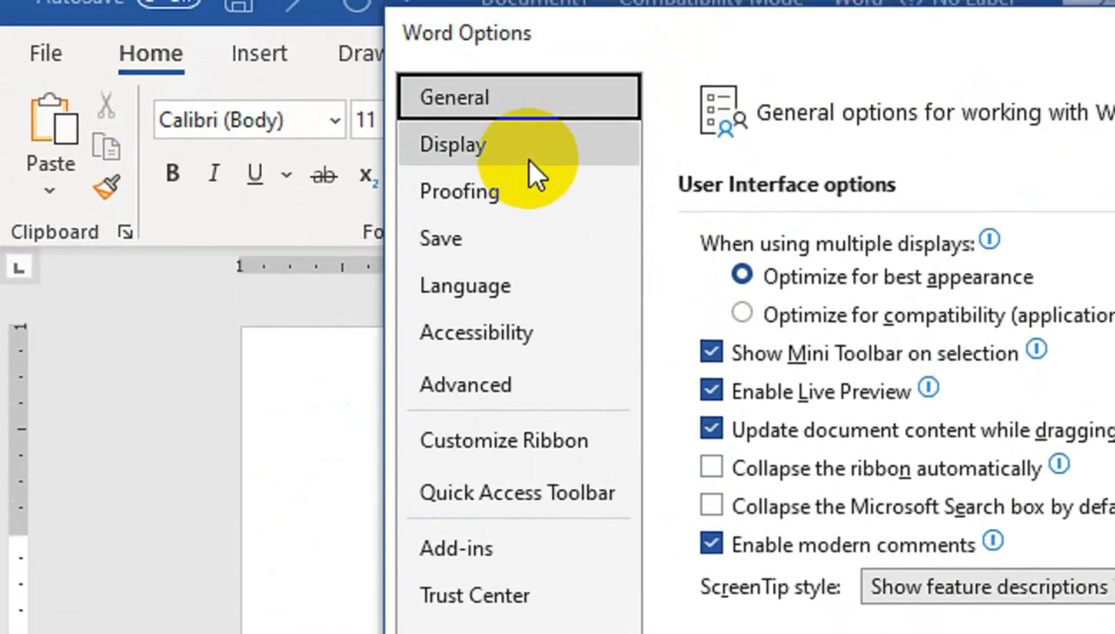
{"action": "left_click", "coordinate": [507, 188]}
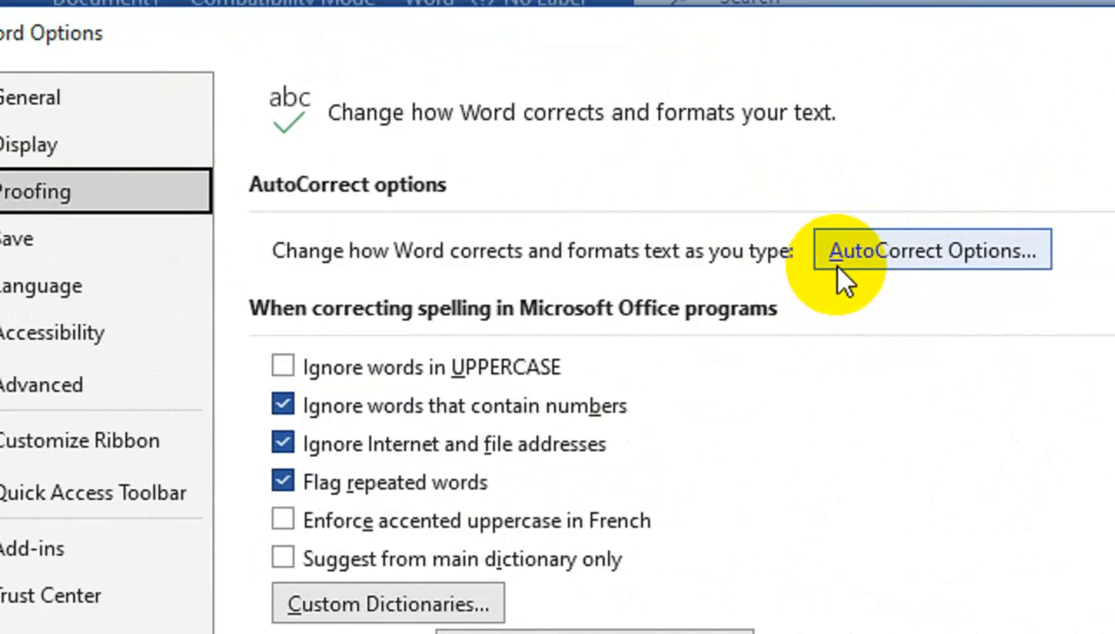
{"action": "left_click", "coordinate": [839, 268]}
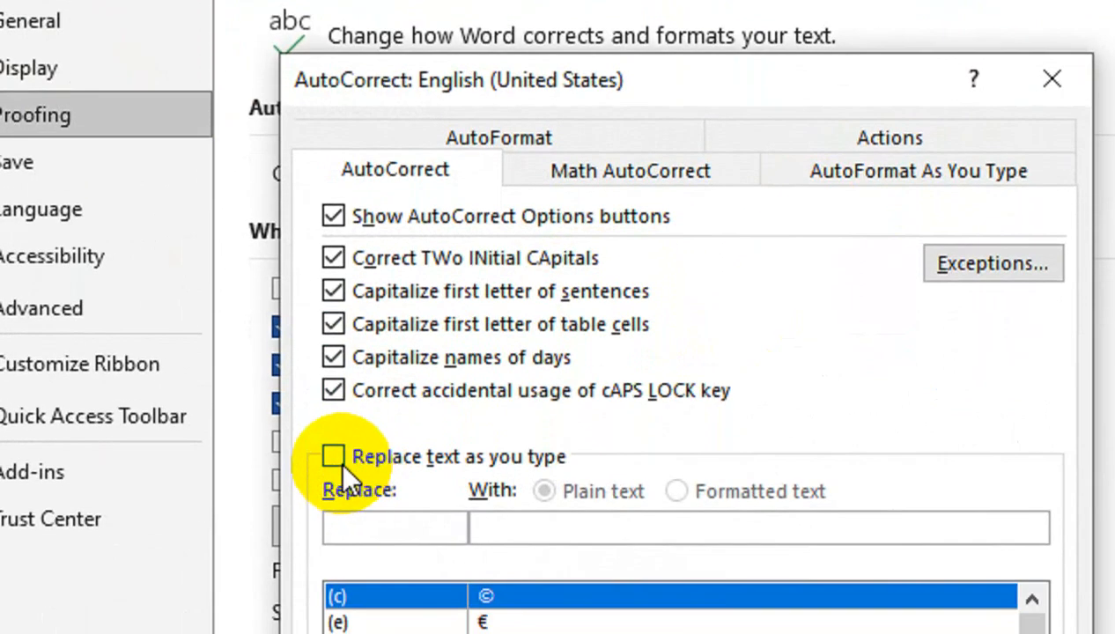
{"action": "left_click", "coordinate": [339, 457]}
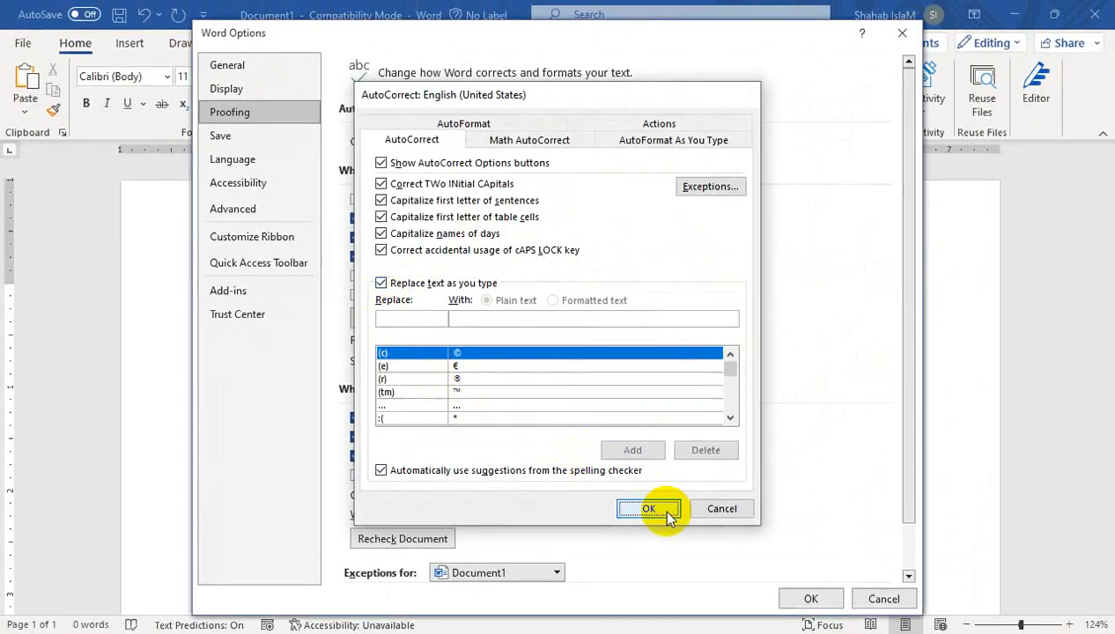
{"action": "left_click", "coordinate": [836, 631]}
{"action": "left_click", "coordinate": [789, 599]}
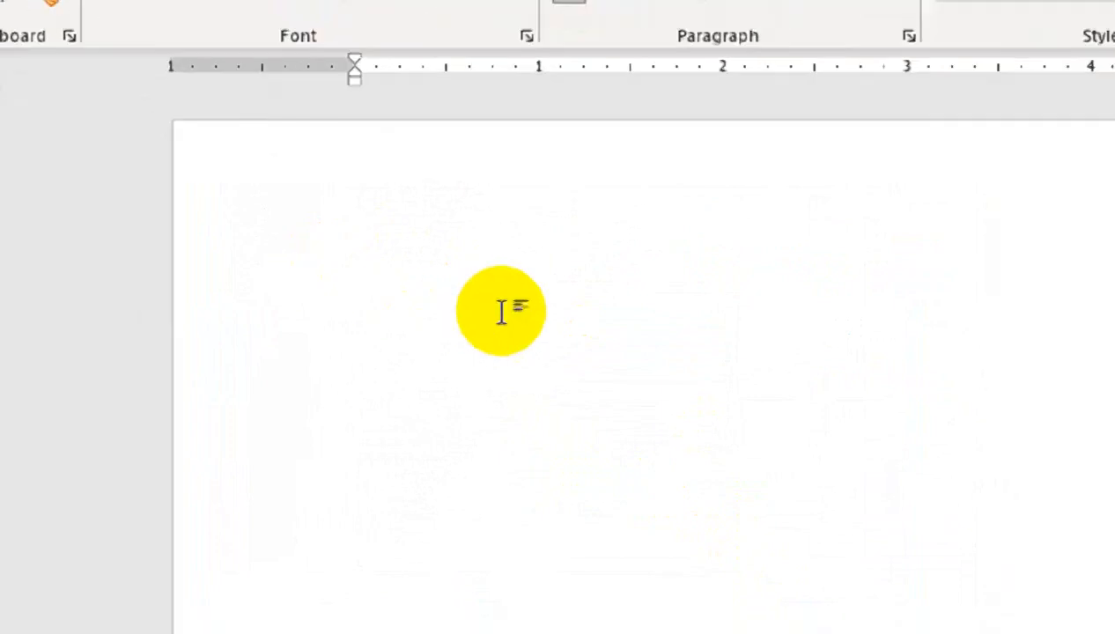
Generate the sample paragraphs with the =rand() formula and undo the generation.
{"action": "type", "text": "=rand()"}
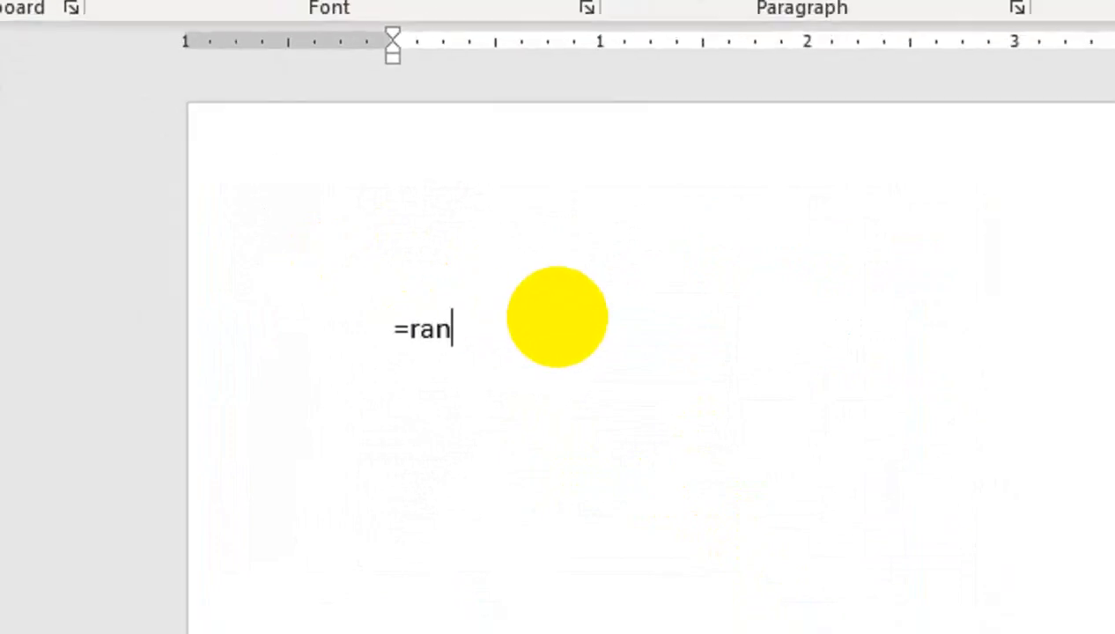
{"action": "key", "text": "Return"}
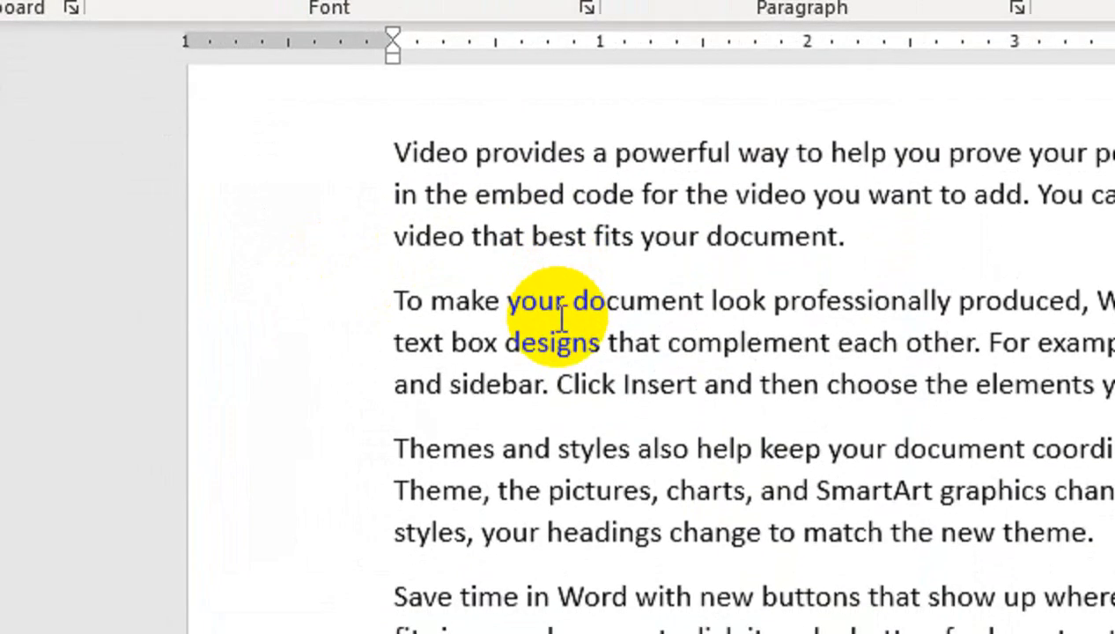
{"action": "key", "text": "ctrl+a"}
{"action": "key", "text": "ctrl+z"}
Change the formula to =rand.old(), generate its paragraphs and undo the generation.
{"action": "key", "text": "Up"}
{"action": "key", "text": "Right"}
{"action": "key", "text": "Right"}
{"action": "key", "text": "Right"}
{"action": "key", "text": "Right"}
{"action": "key", "text": "Right"}
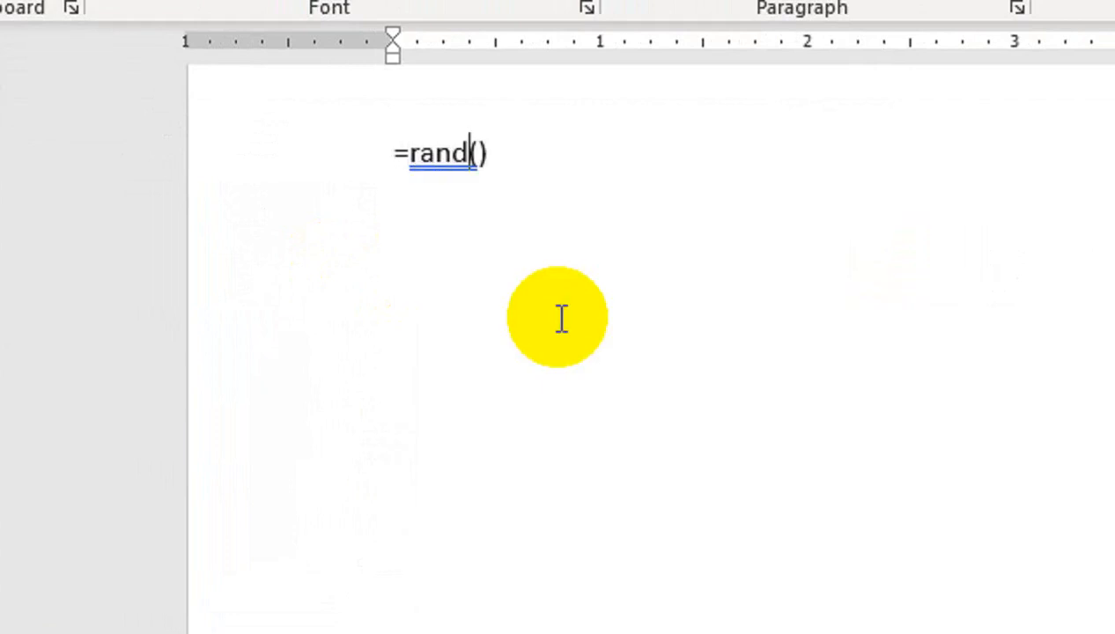
{"action": "type", "text": ".old"}
{"action": "key", "text": "Delete"}
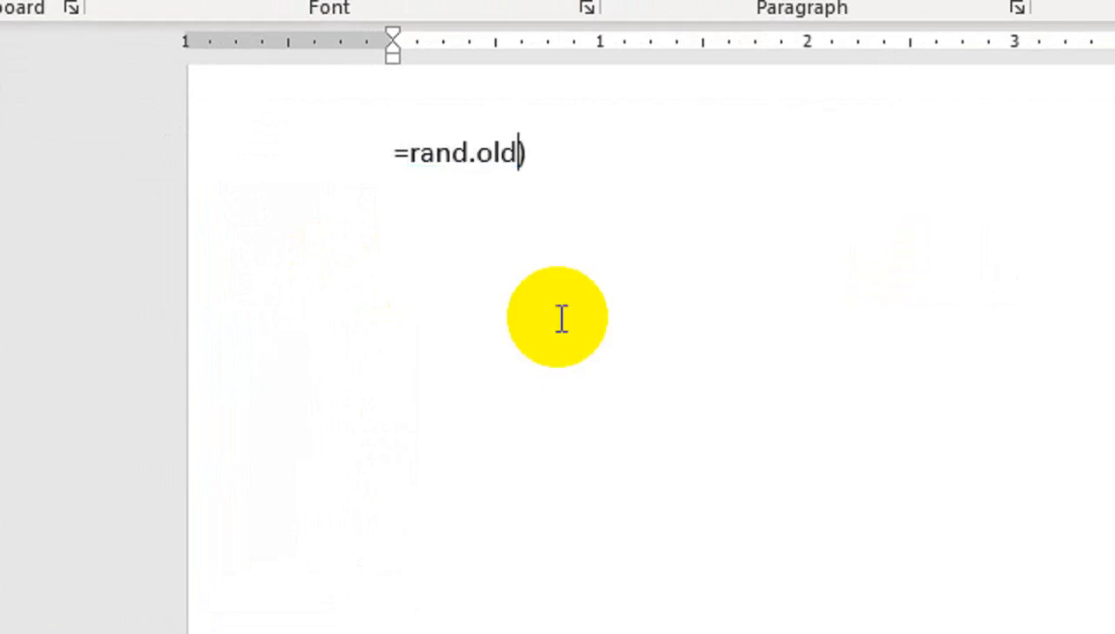
{"action": "type", "text": "("}
{"action": "key", "text": "Right"}
{"action": "key", "text": "Return"}
{"action": "key", "text": "ctrl+z"}
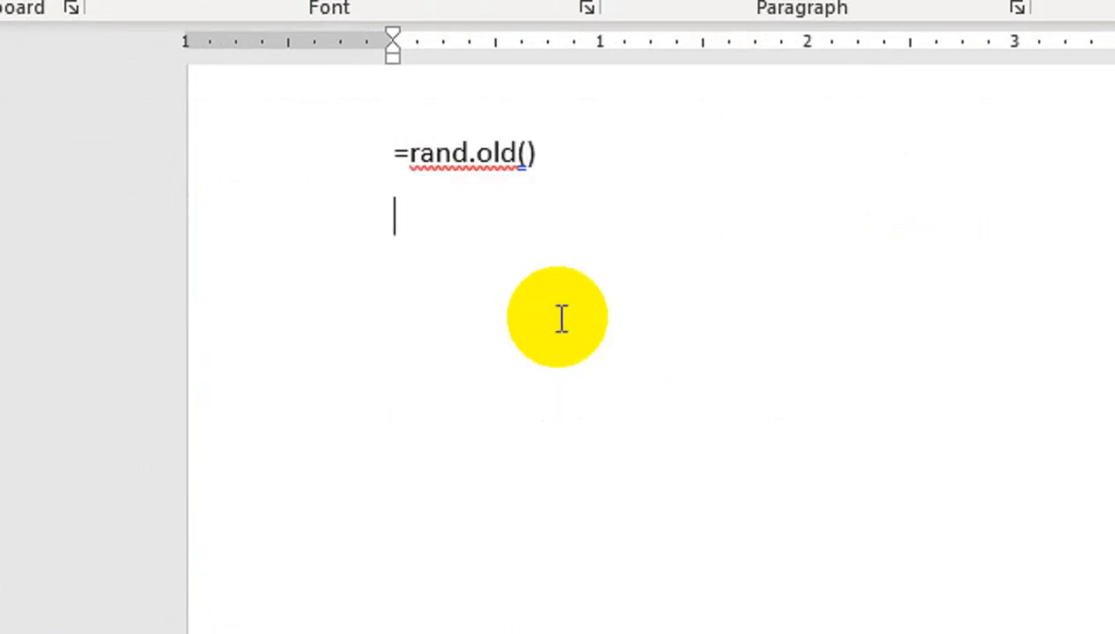
Replace the =rand.old() formula with =lorem() and generate the Lorem Ipsum paragraphs.
{"action": "key", "text": "BackSpace"}
{"action": "key", "text": "BackSpace"}
{"action": "key", "text": "BackSpace"}
{"action": "key", "text": "BackSpace"}
{"action": "key", "text": "BackSpace"}
{"action": "key", "text": "BackSpace"}
{"action": "key", "text": "BackSpace"}
{"action": "key", "text": "BackSpace"}
{"action": "key", "text": "BackSpace"}
{"action": "key", "text": "BackSpace"}
{"action": "key", "text": "BackSpace"}
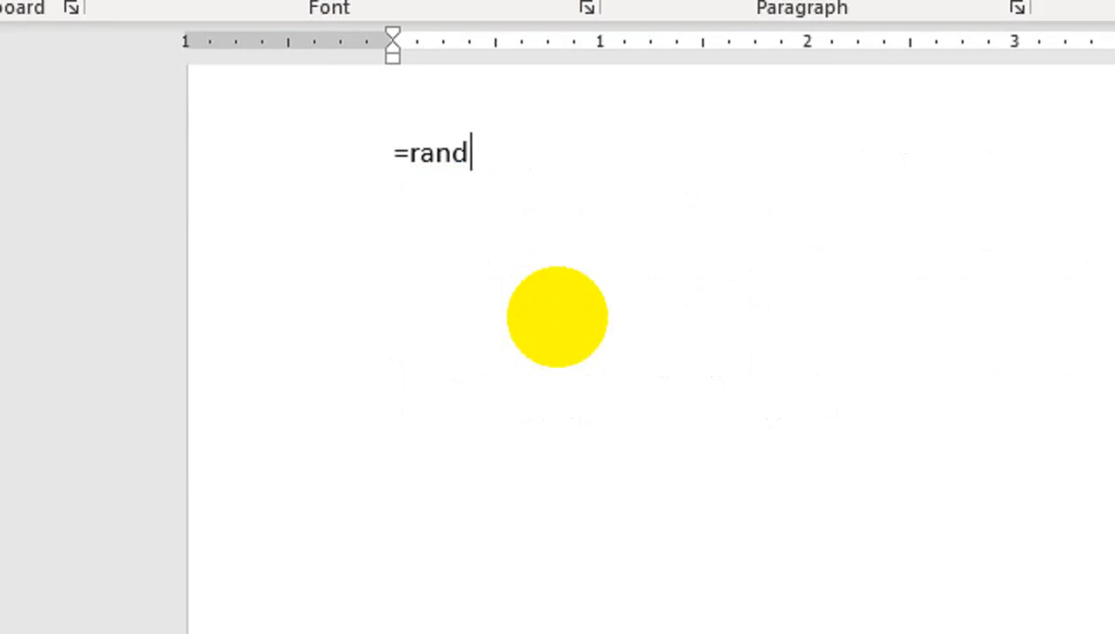
{"action": "type", "text": "lo"}
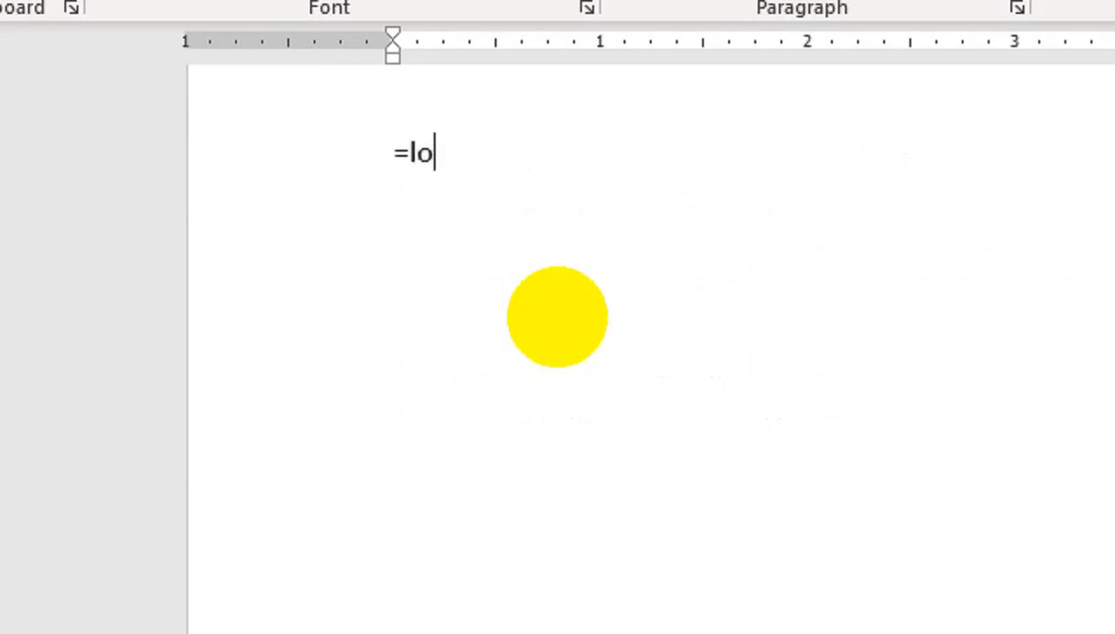
{"action": "type", "text": "rem()"}
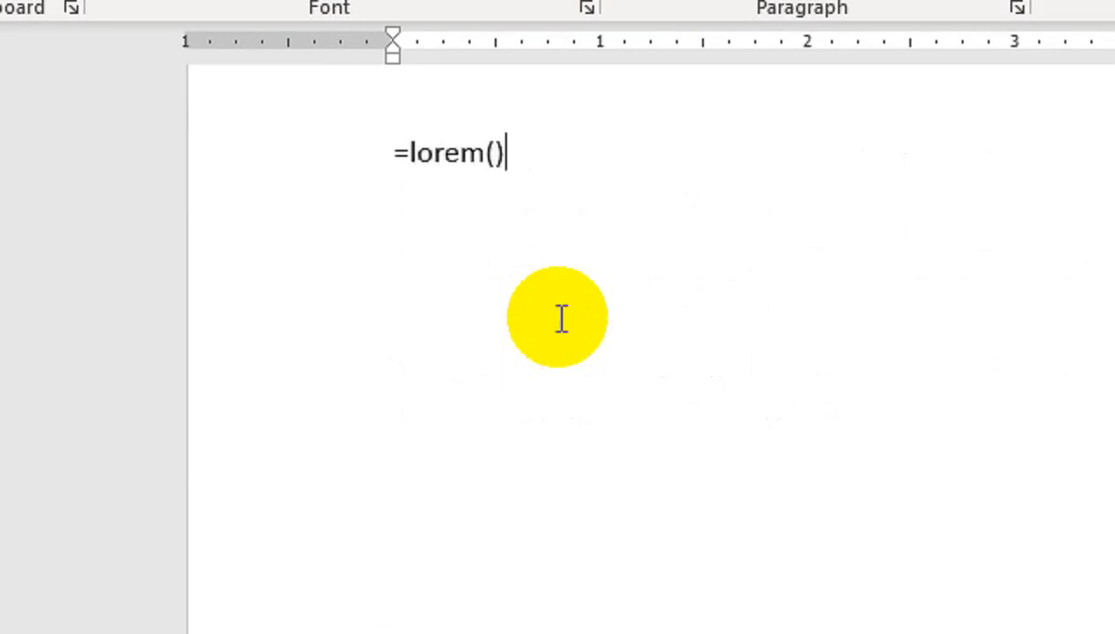
{"action": "key", "text": "Return"}
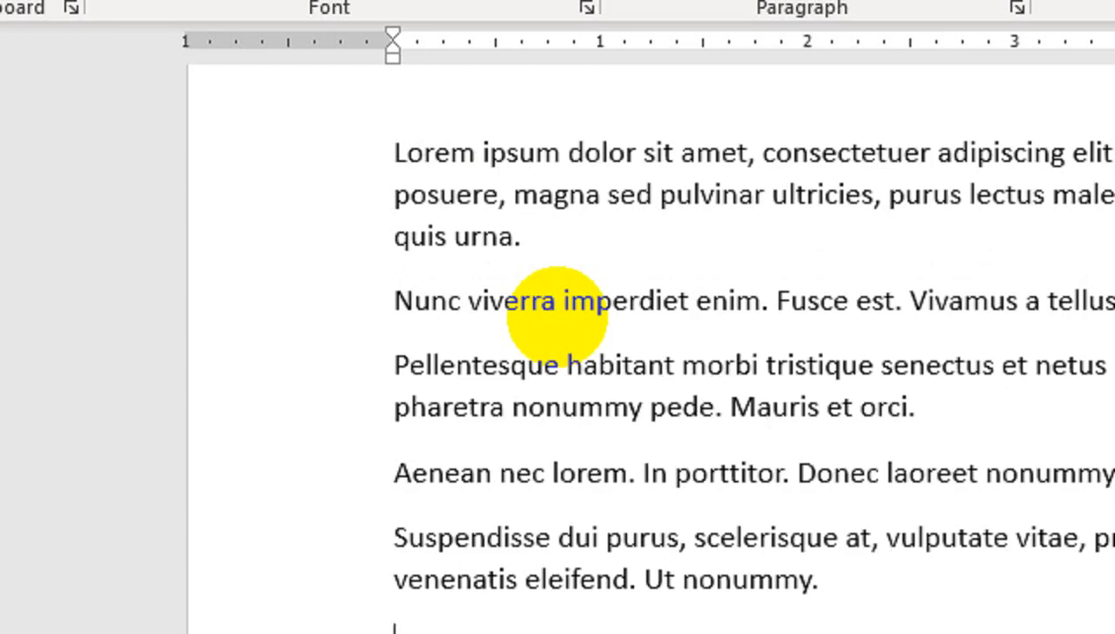